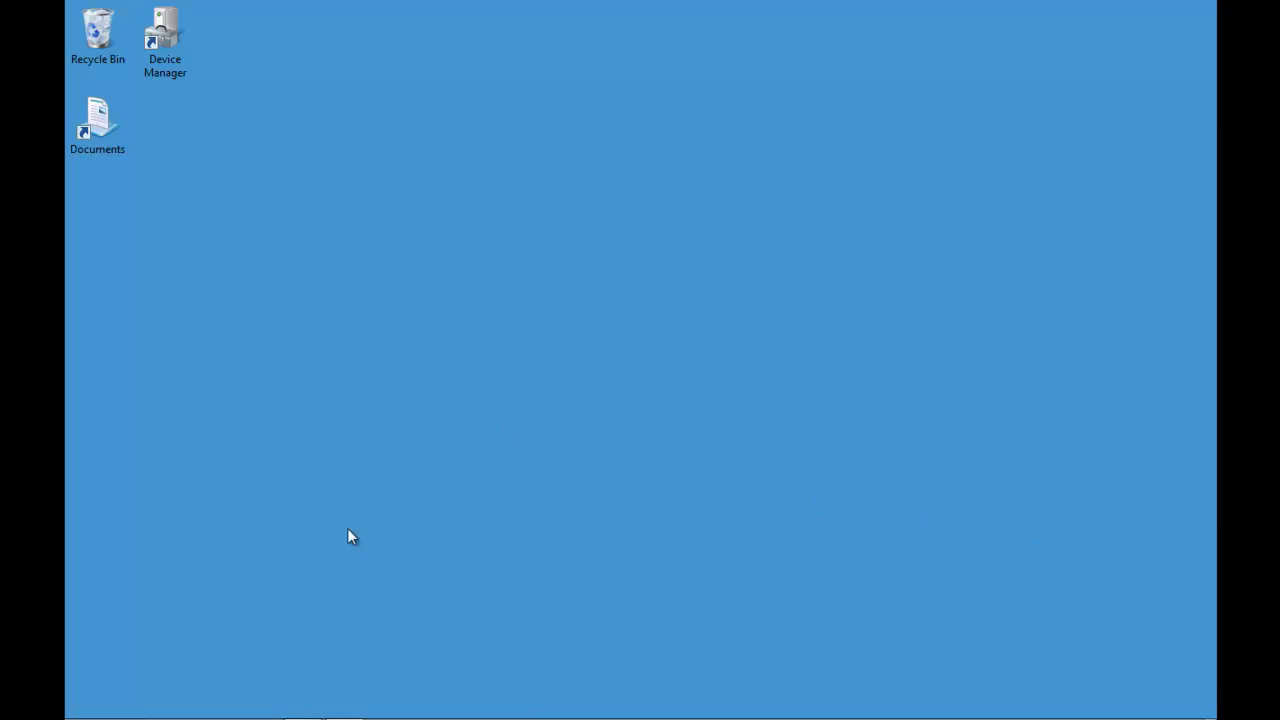
Open Device Manager from the Hardware and Sound section of Control Panel
{"action": "left_click", "coordinate": [83, 695]}
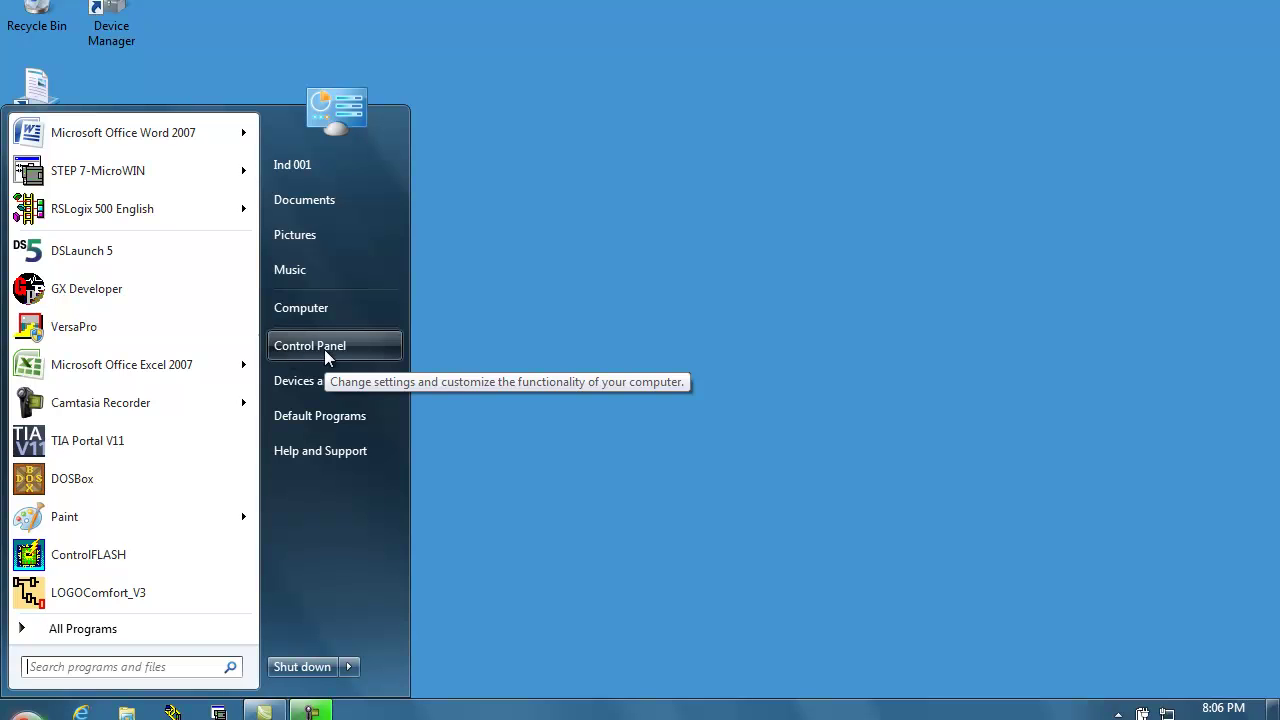
{"action": "left_click", "coordinate": [329, 349]}
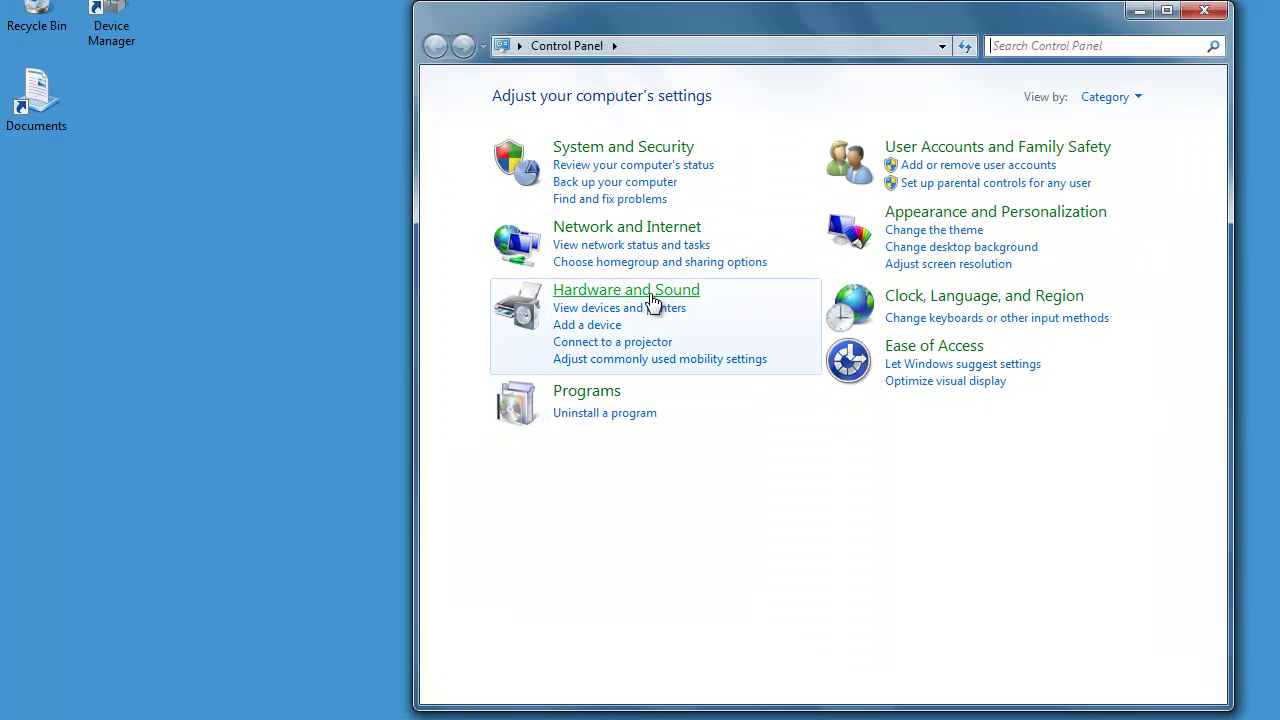
{"action": "left_click", "coordinate": [677, 298]}
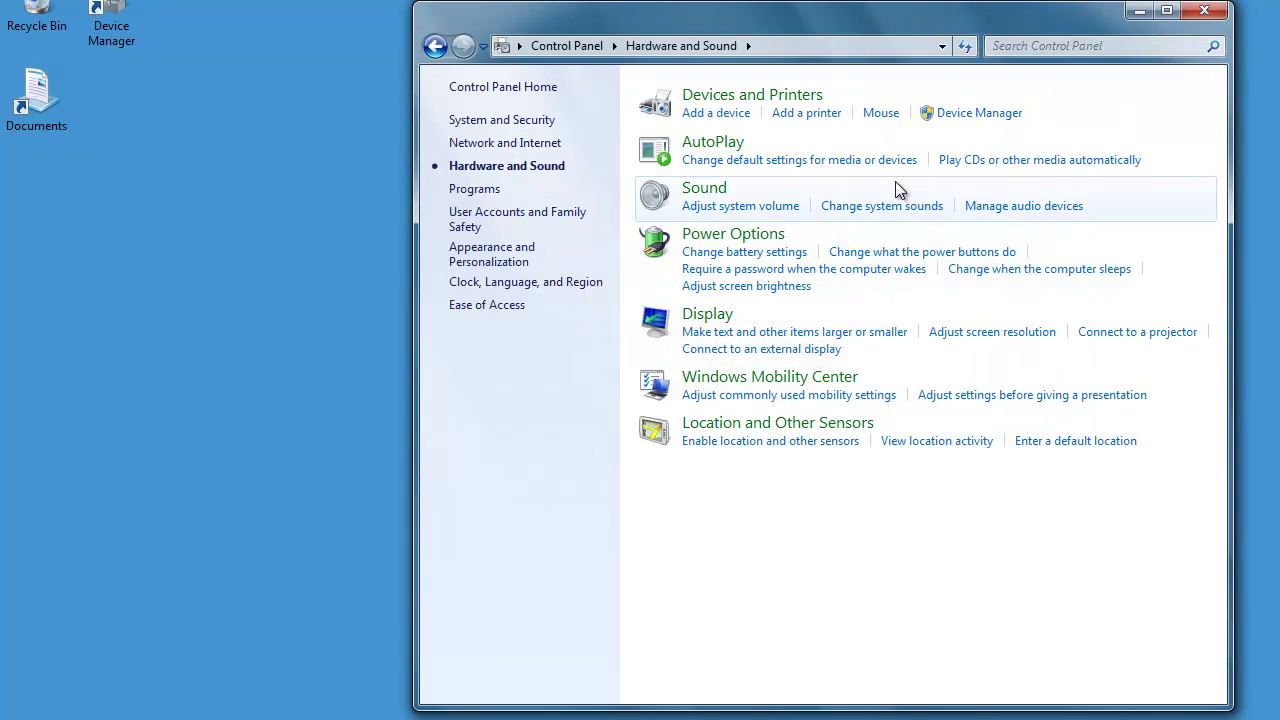
{"action": "left_click", "coordinate": [972, 114]}
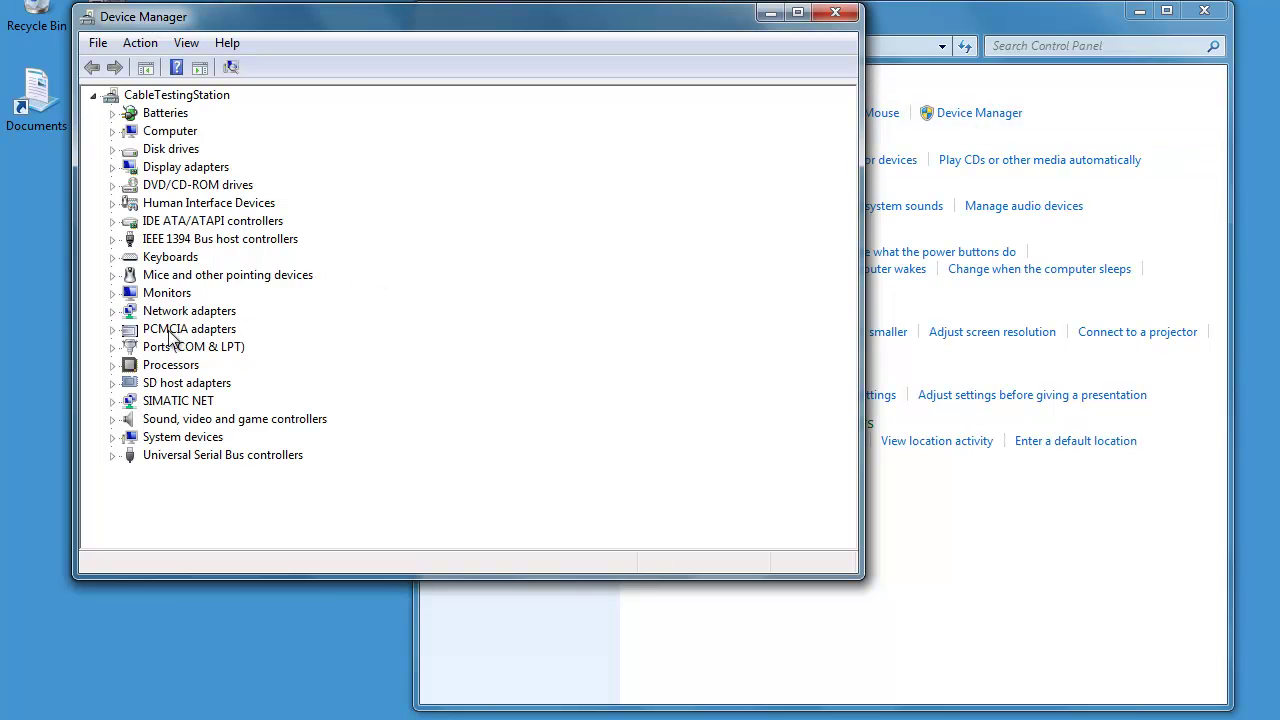
Check the Ports (COM & LPT) and SIMATIC Devices categories for the adapter, then close Device Manager and Control Panel
{"action": "left_click", "coordinate": [112, 347]}
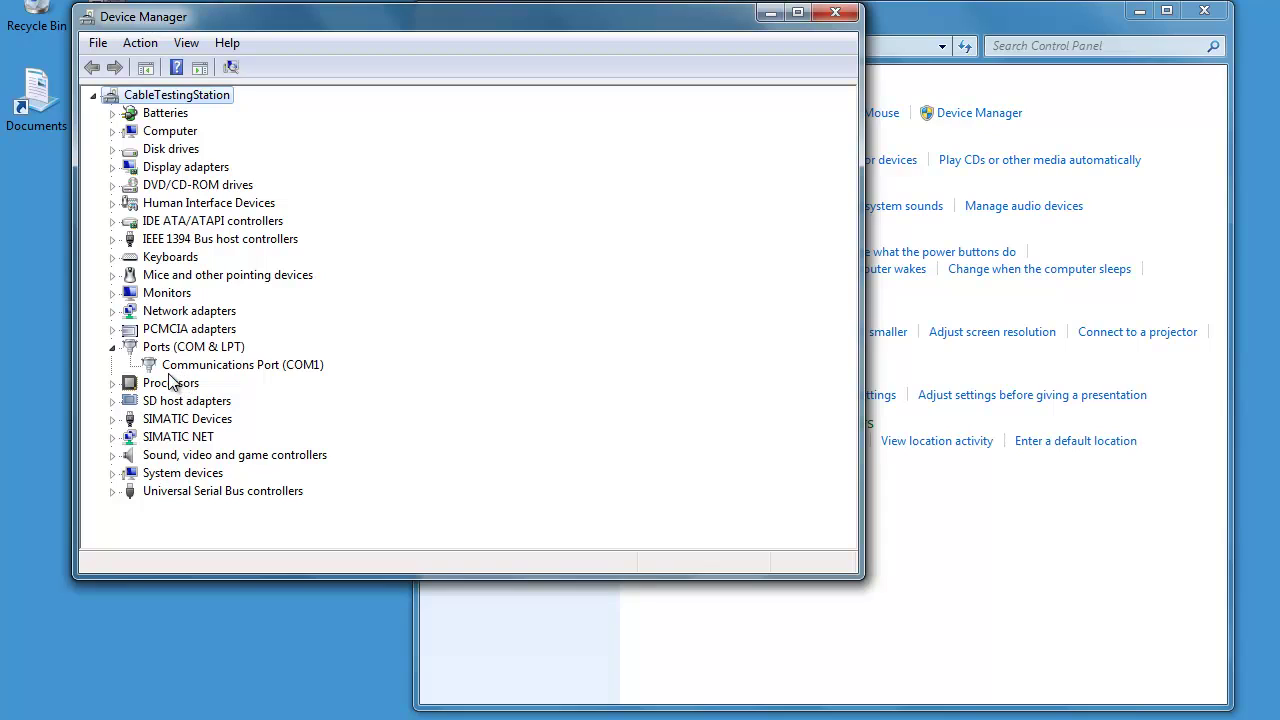
{"action": "left_click", "coordinate": [111, 423]}
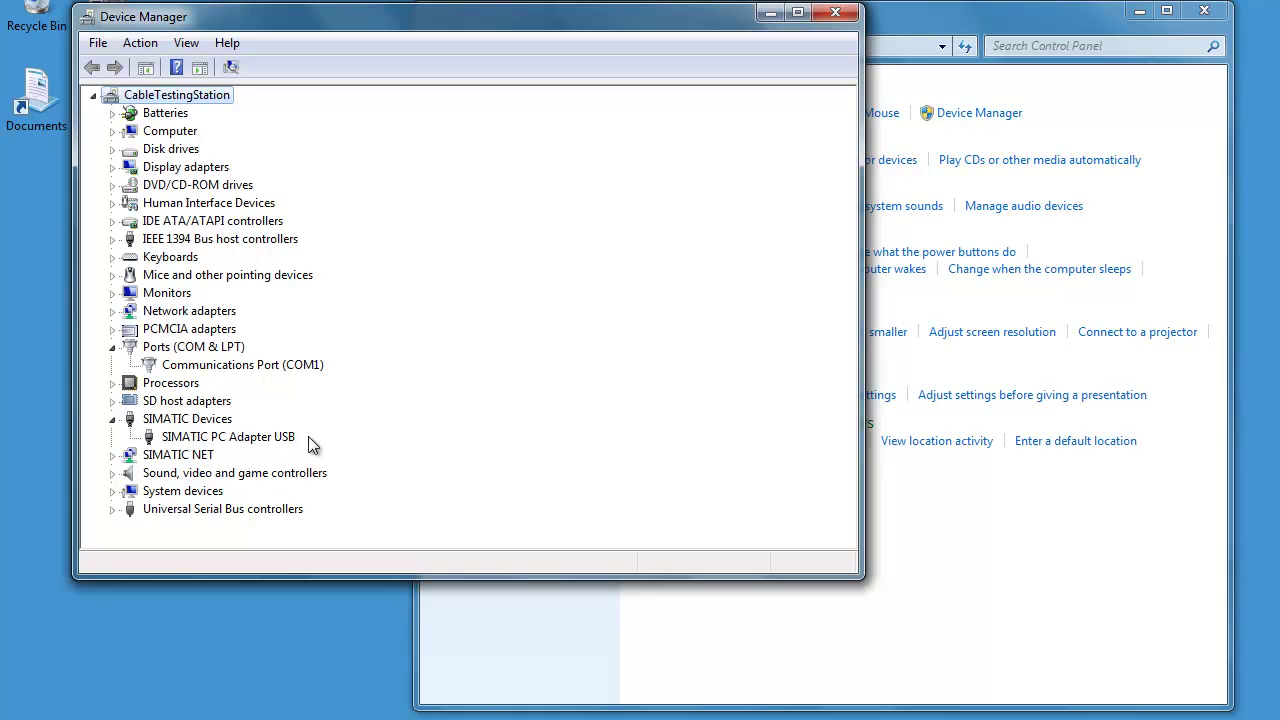
{"action": "left_click", "coordinate": [836, 18]}
{"action": "left_click", "coordinate": [1203, 12]}
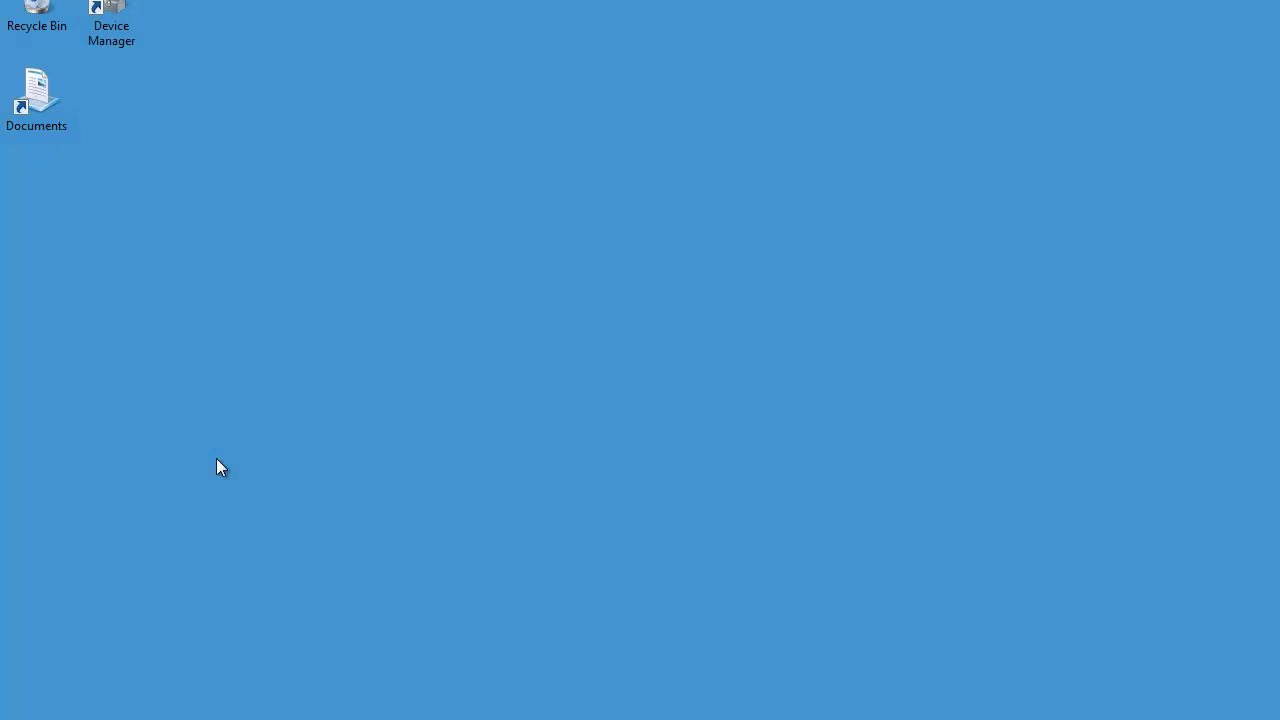
Launch SIMATIC Manager from the SIMATIC folder of the installed Siemens Automation programs
{"action": "key", "text": "super"}
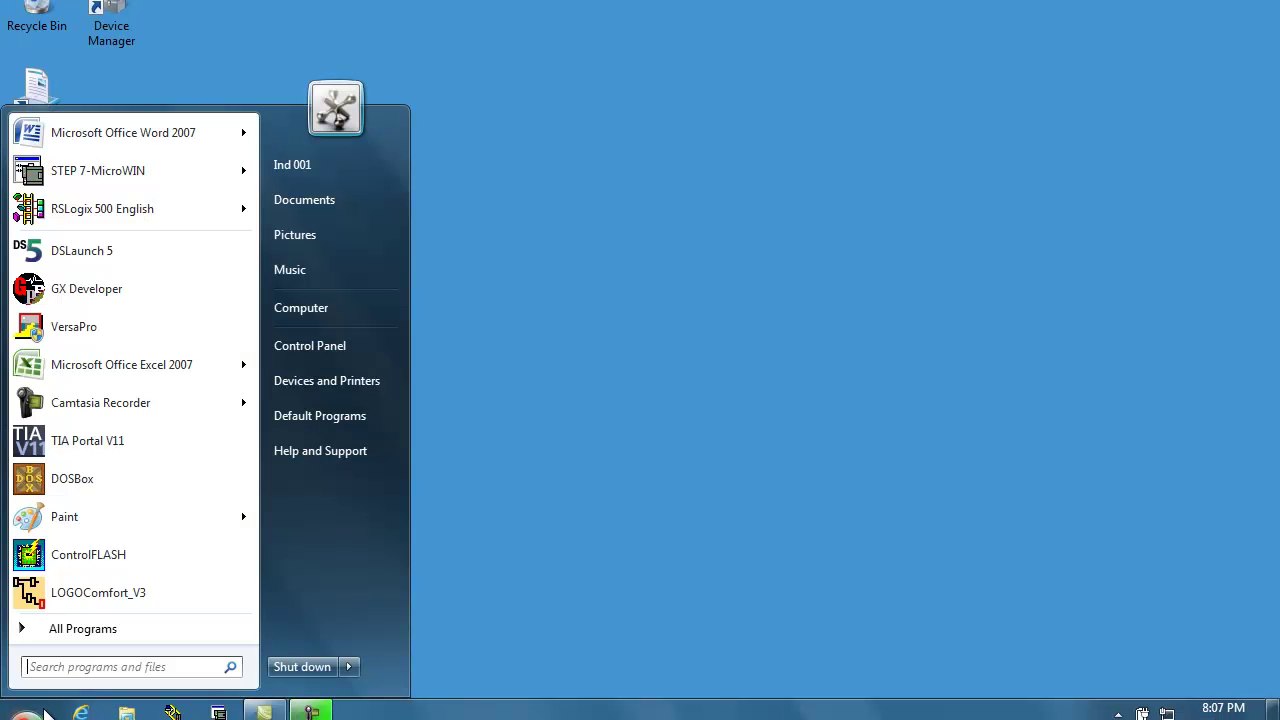
{"action": "left_click", "coordinate": [116, 636]}
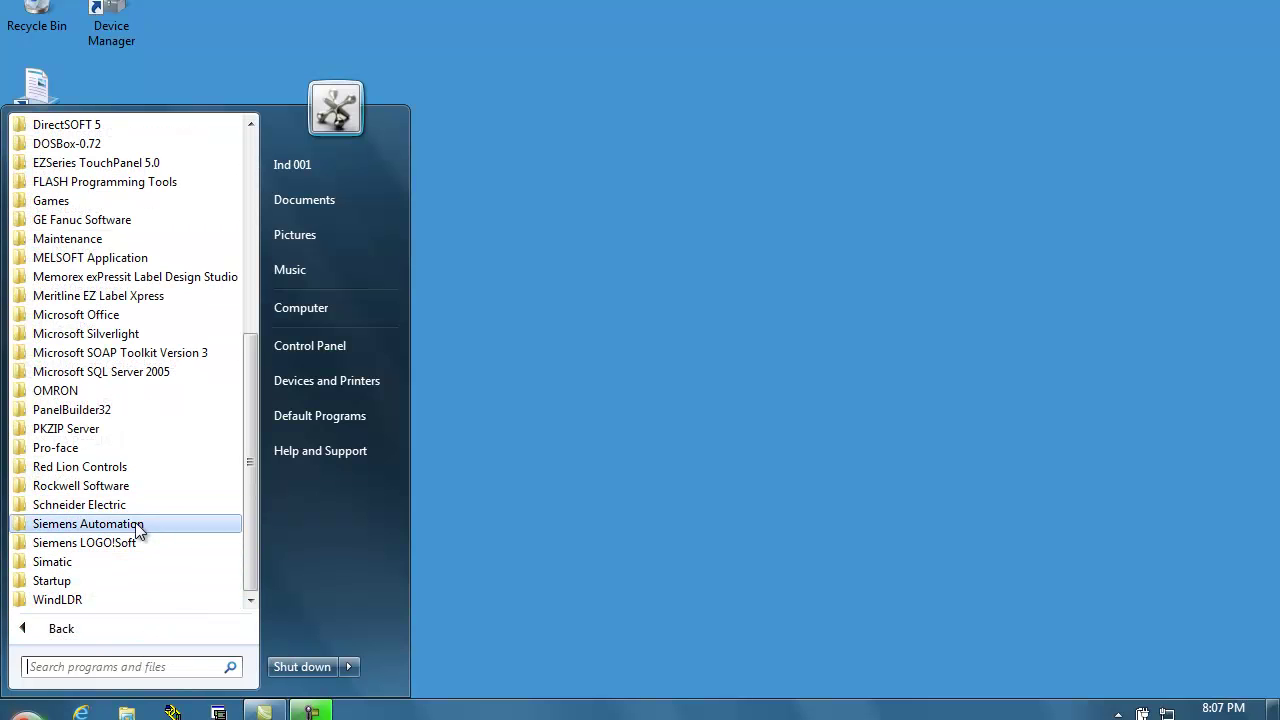
{"action": "left_click", "coordinate": [88, 560]}
{"action": "left_click", "coordinate": [84, 470]}
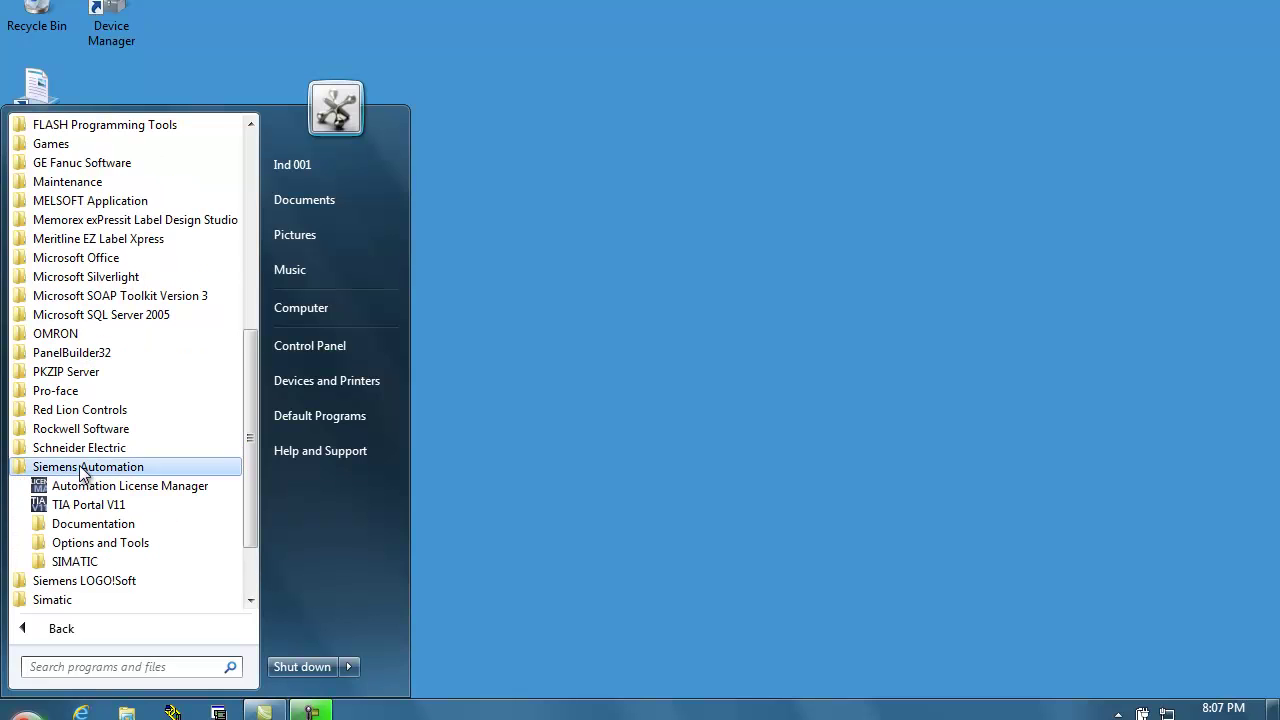
{"action": "left_click", "coordinate": [76, 563]}
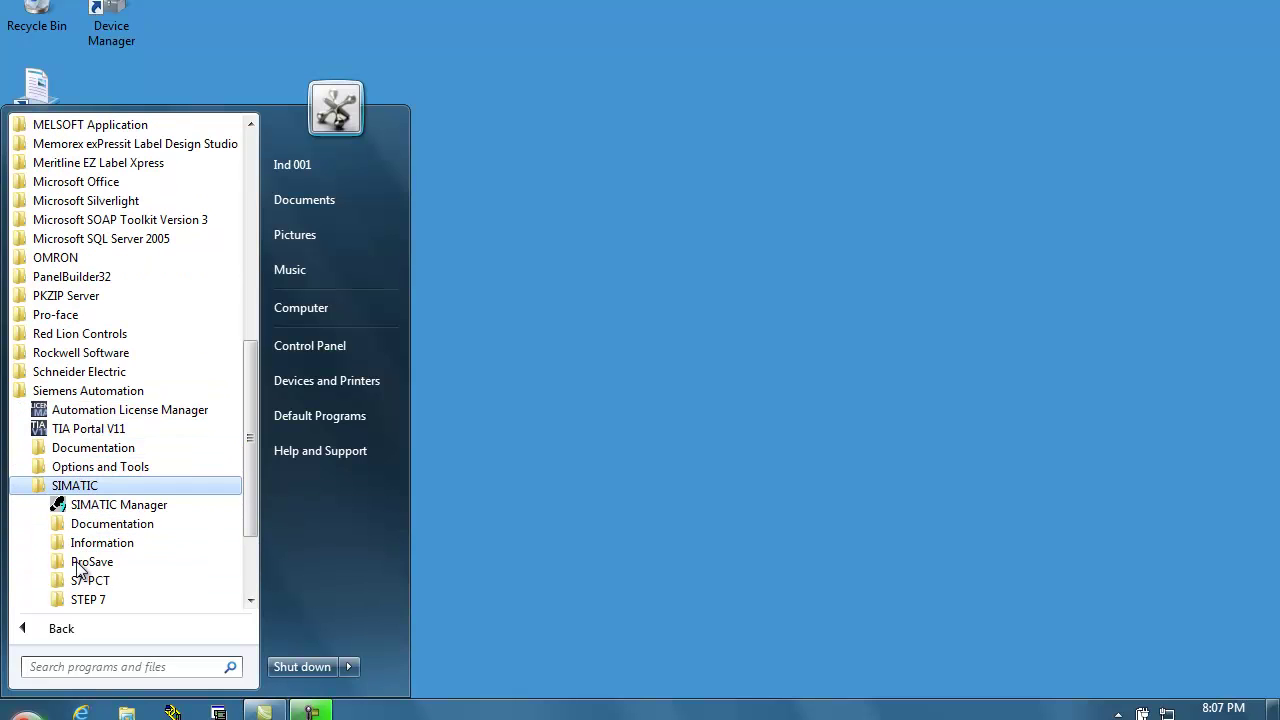
{"action": "left_click", "coordinate": [161, 510]}
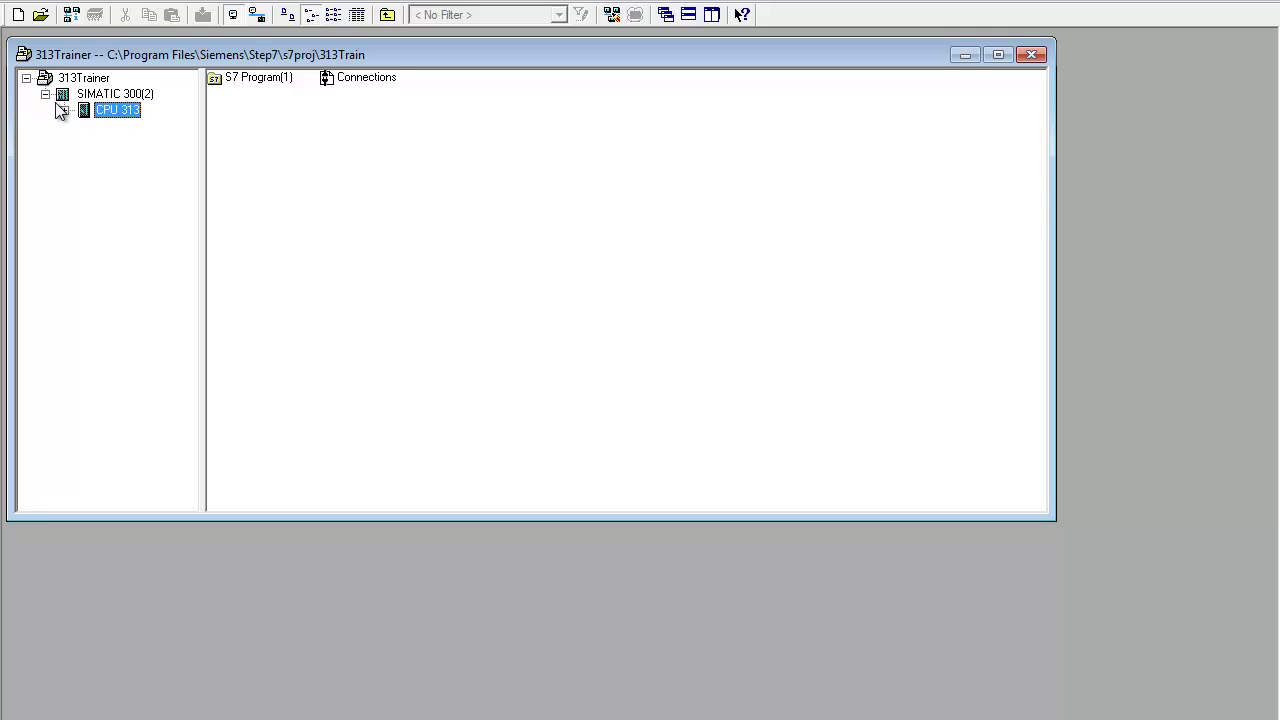
Close the 313Trainer project and restore the SIMATIC Manager window to a smaller size near the middle of the desktop
{"action": "left_click", "coordinate": [1031, 55]}
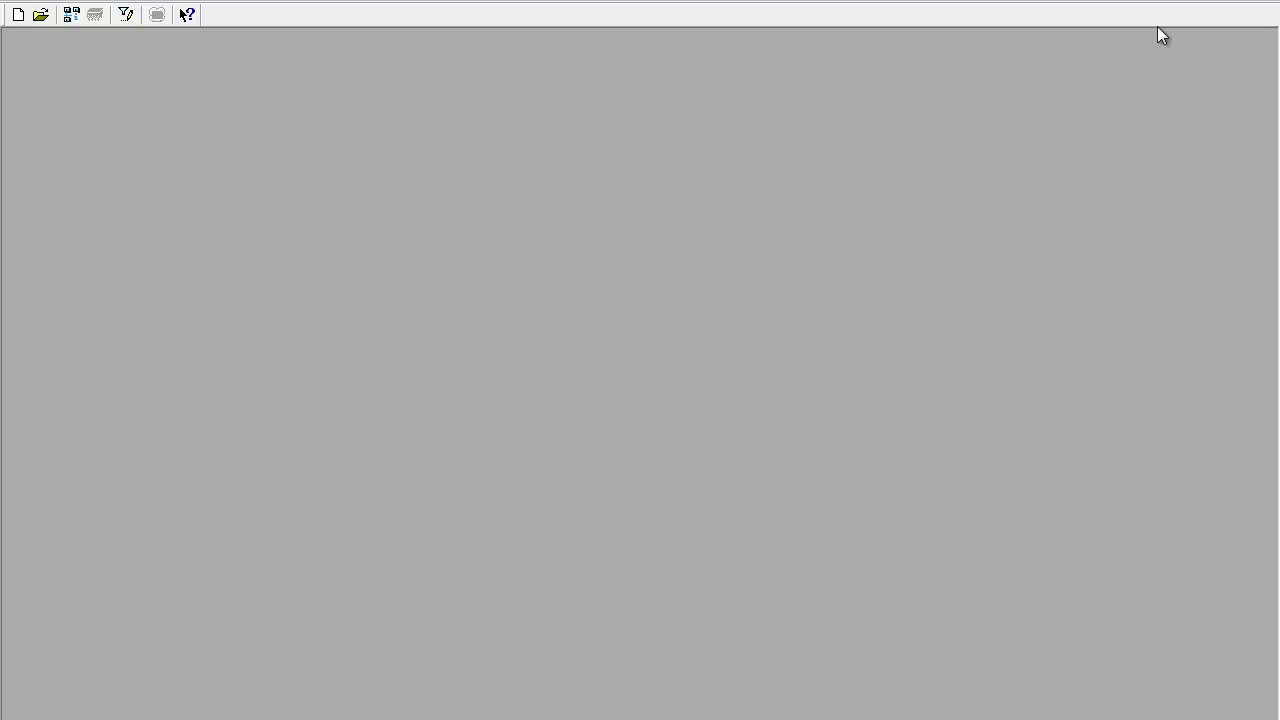
{"action": "left_click", "coordinate": [1209, 3]}
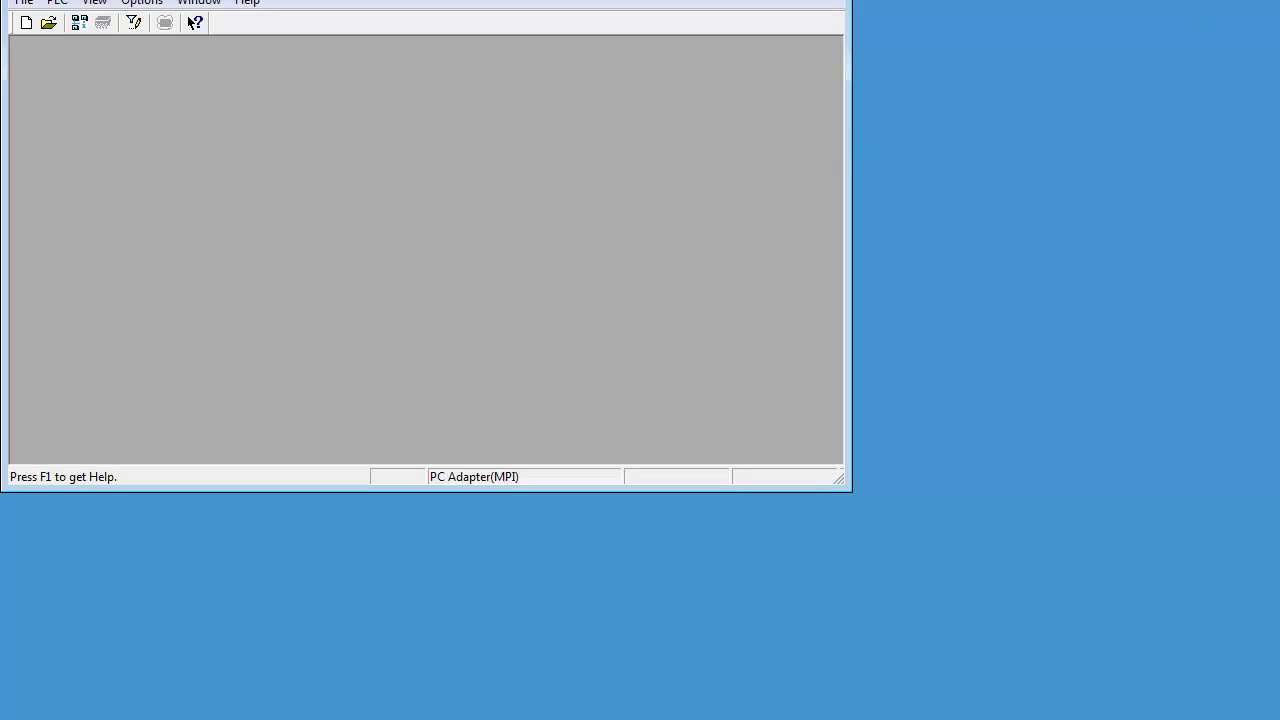
{"action": "left_click_drag", "start_coordinate": [425, 0], "coordinate": [623, 84]}
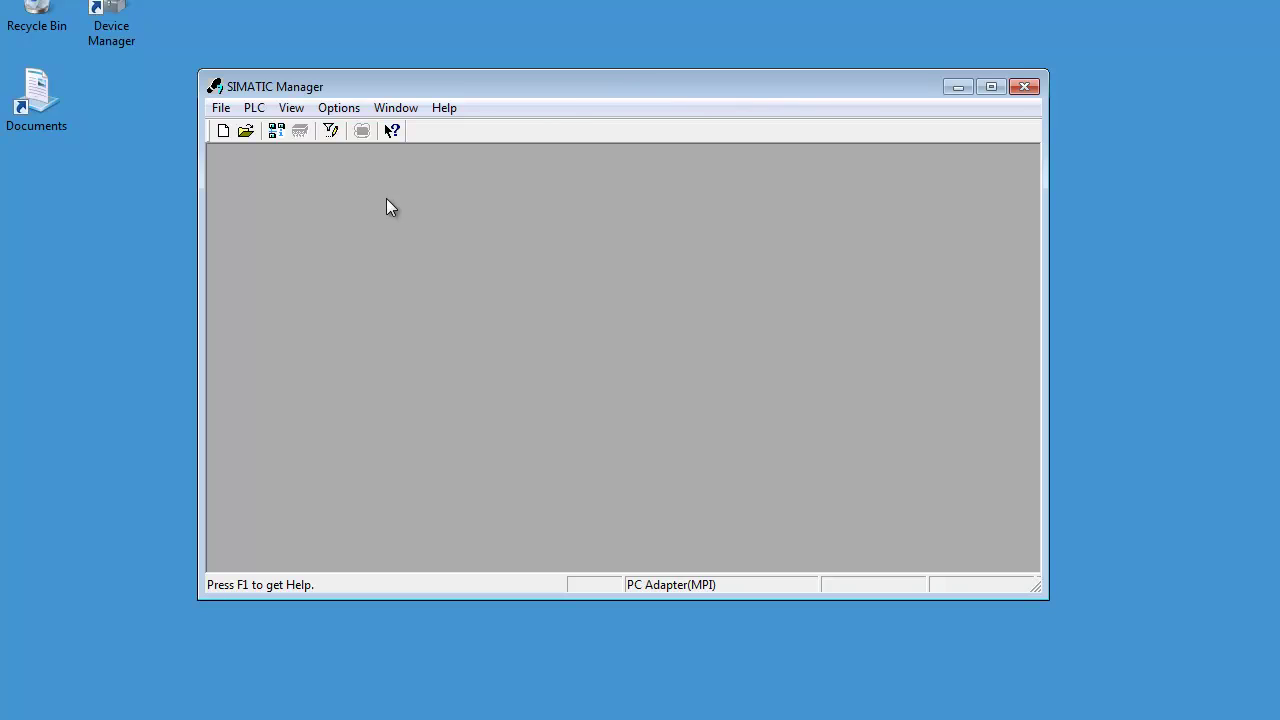
Set the PG/PC interface's PC Adapter(MPI) local connection to USB, check its MPI parameters and accept the settings
{"action": "left_click", "coordinate": [254, 108]}
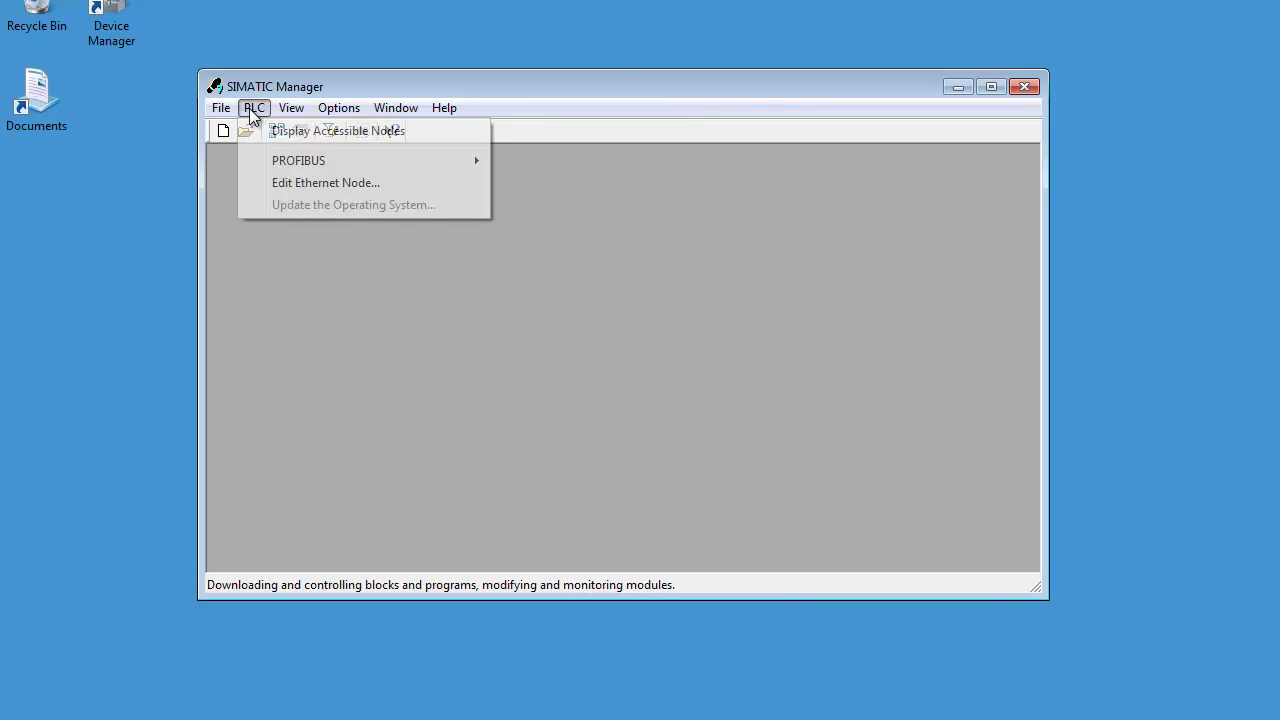
{"action": "mouse_move", "coordinate": [280, 108]}
{"action": "mouse_move", "coordinate": [330, 110]}
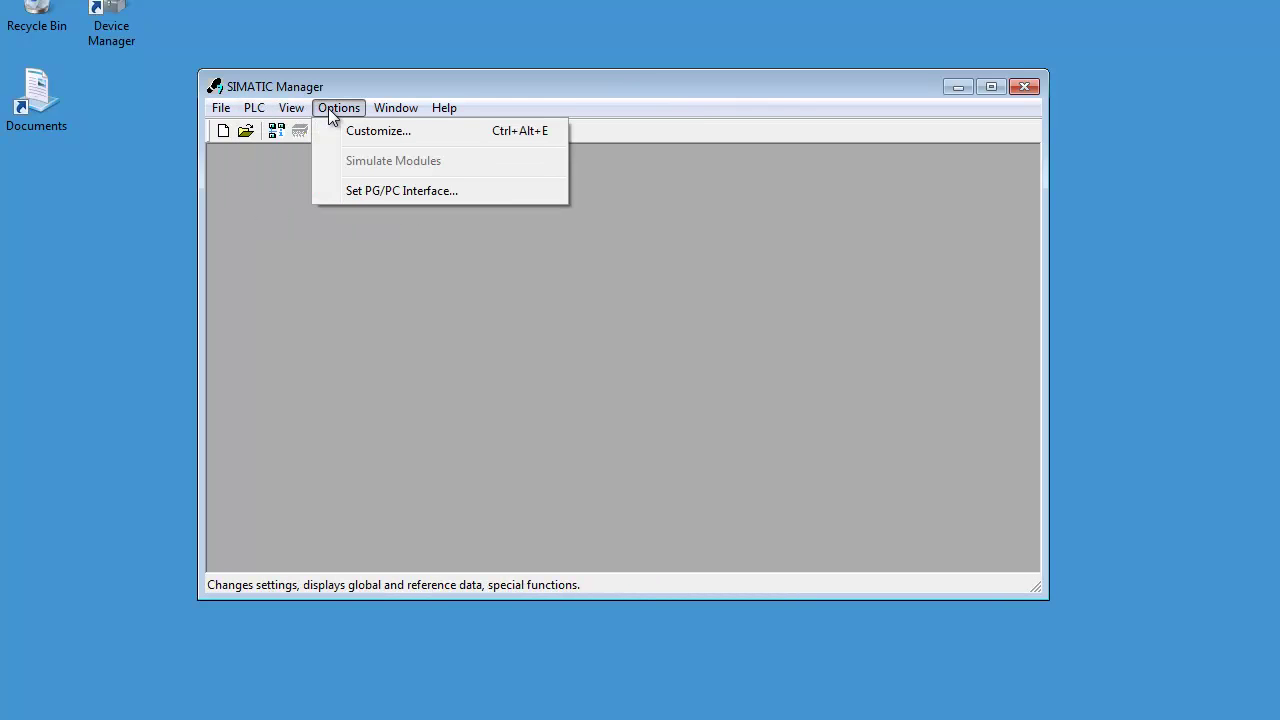
{"action": "left_click", "coordinate": [360, 192]}
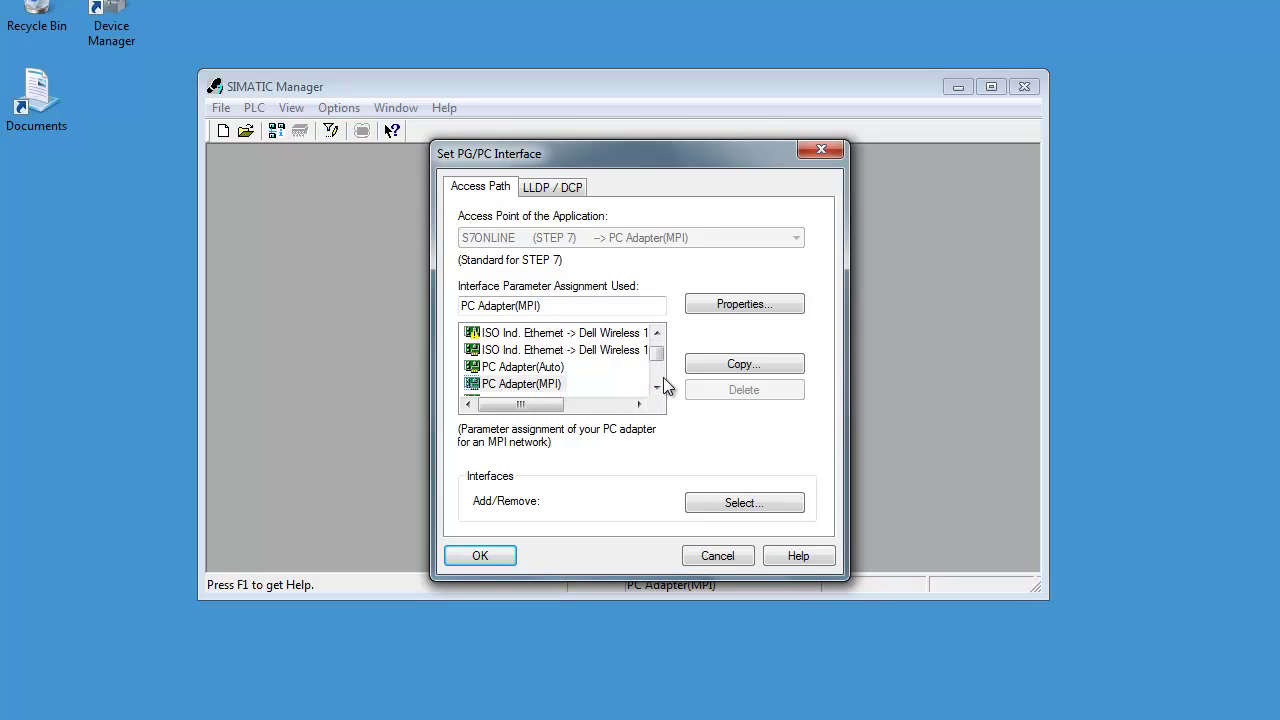
{"action": "left_click", "coordinate": [745, 304]}
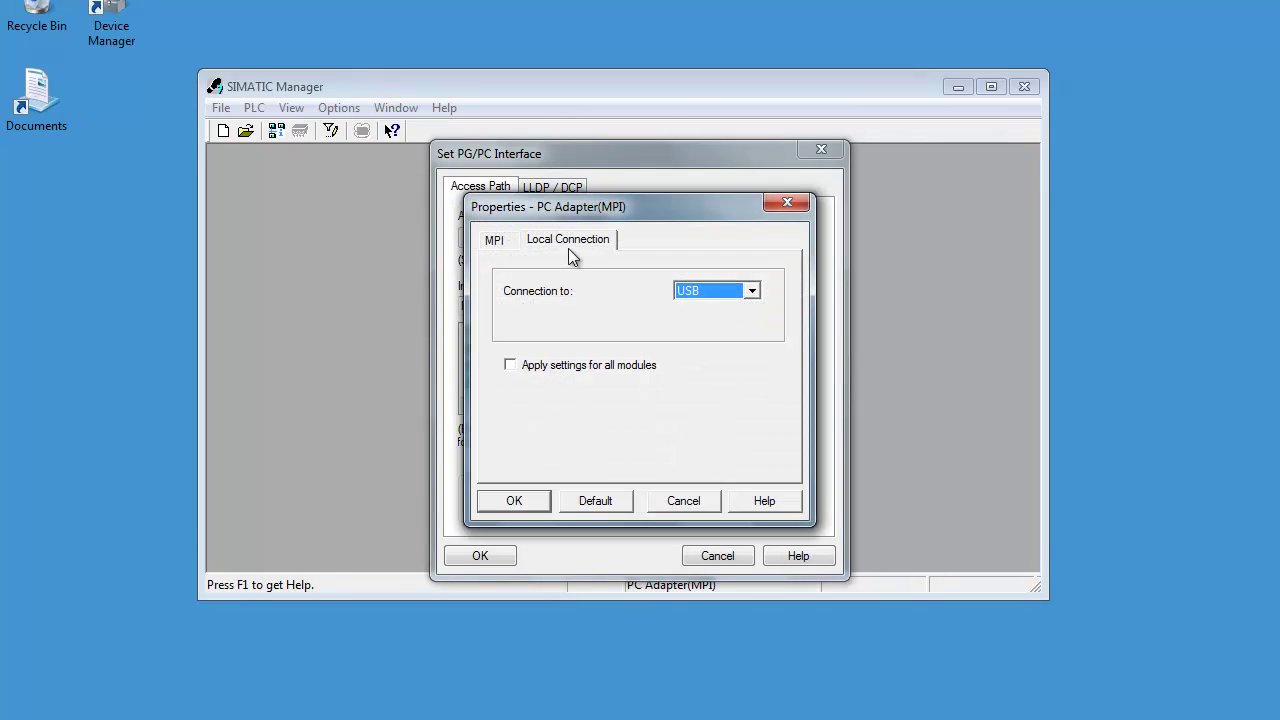
{"action": "left_click", "coordinate": [752, 291]}
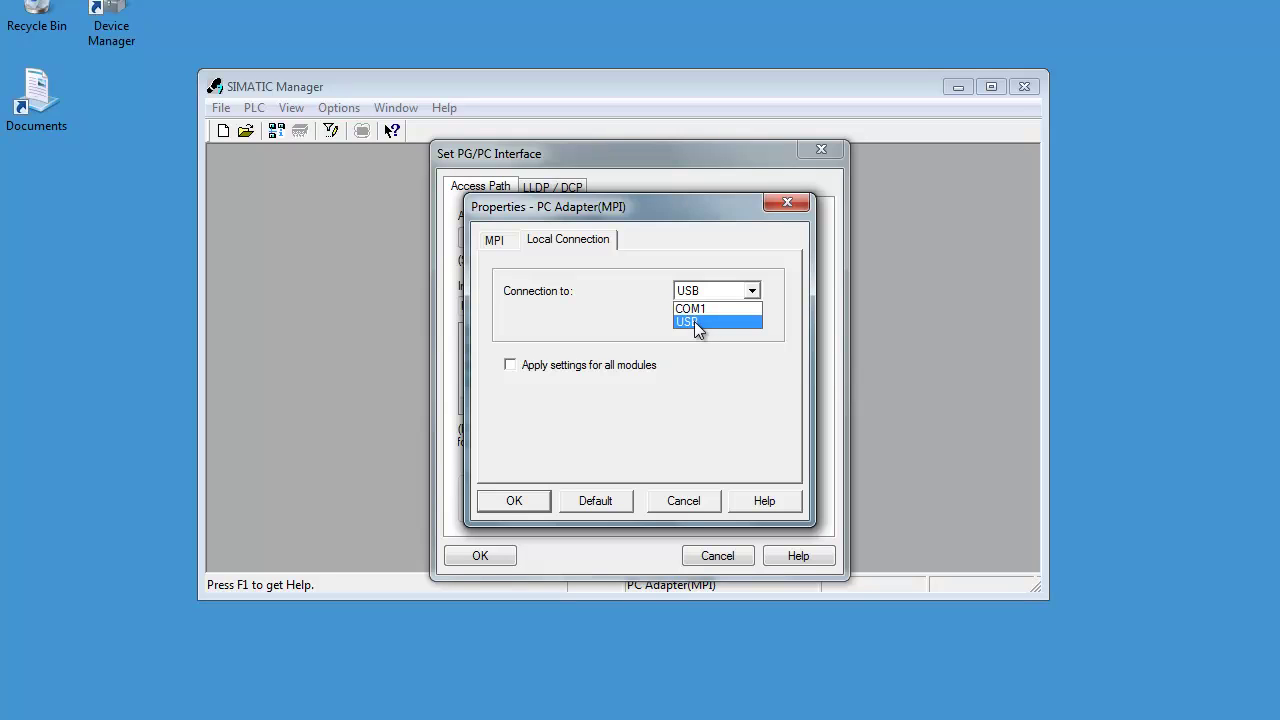
{"action": "left_click", "coordinate": [695, 322]}
{"action": "left_click", "coordinate": [513, 250]}
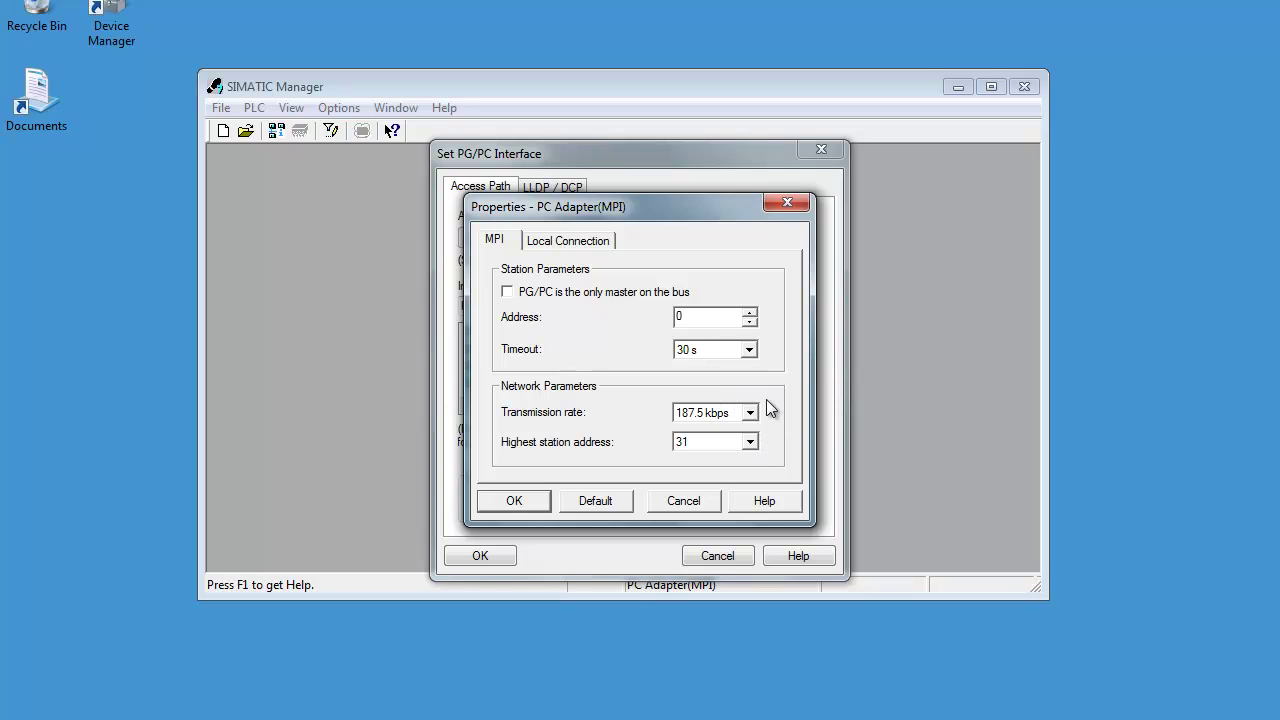
{"action": "left_click", "coordinate": [514, 501]}
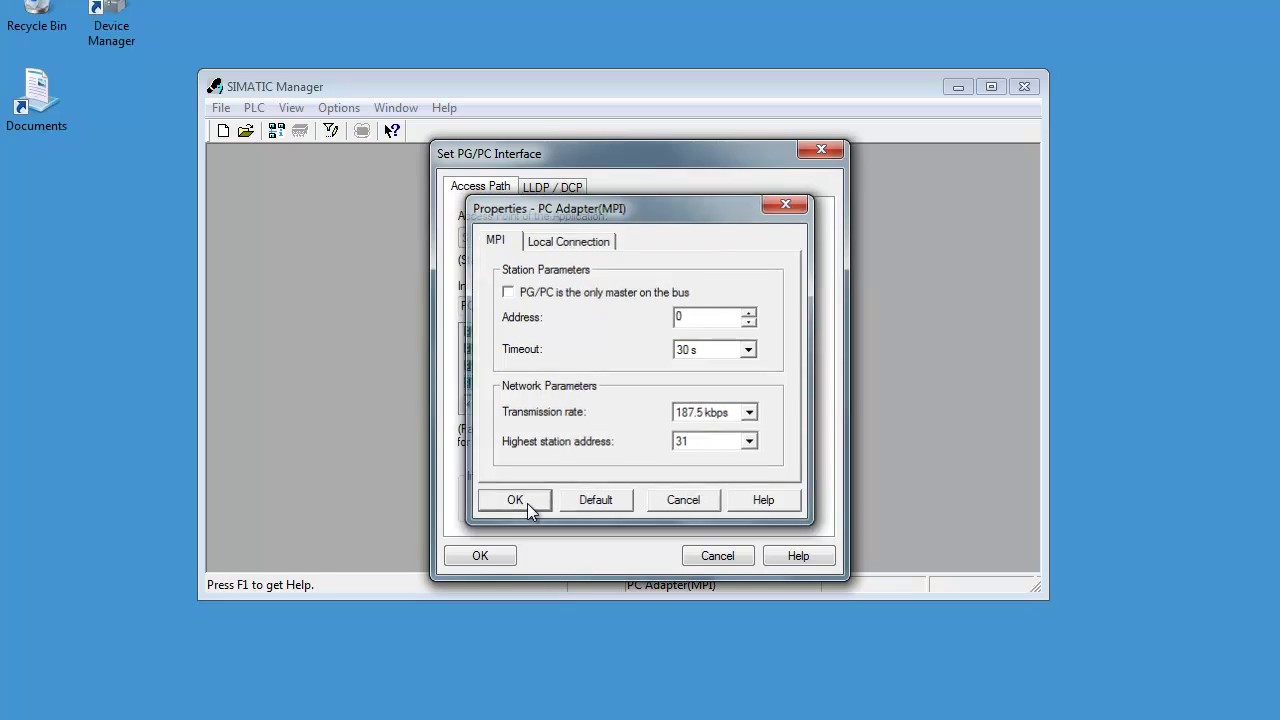
{"action": "left_click", "coordinate": [488, 560]}
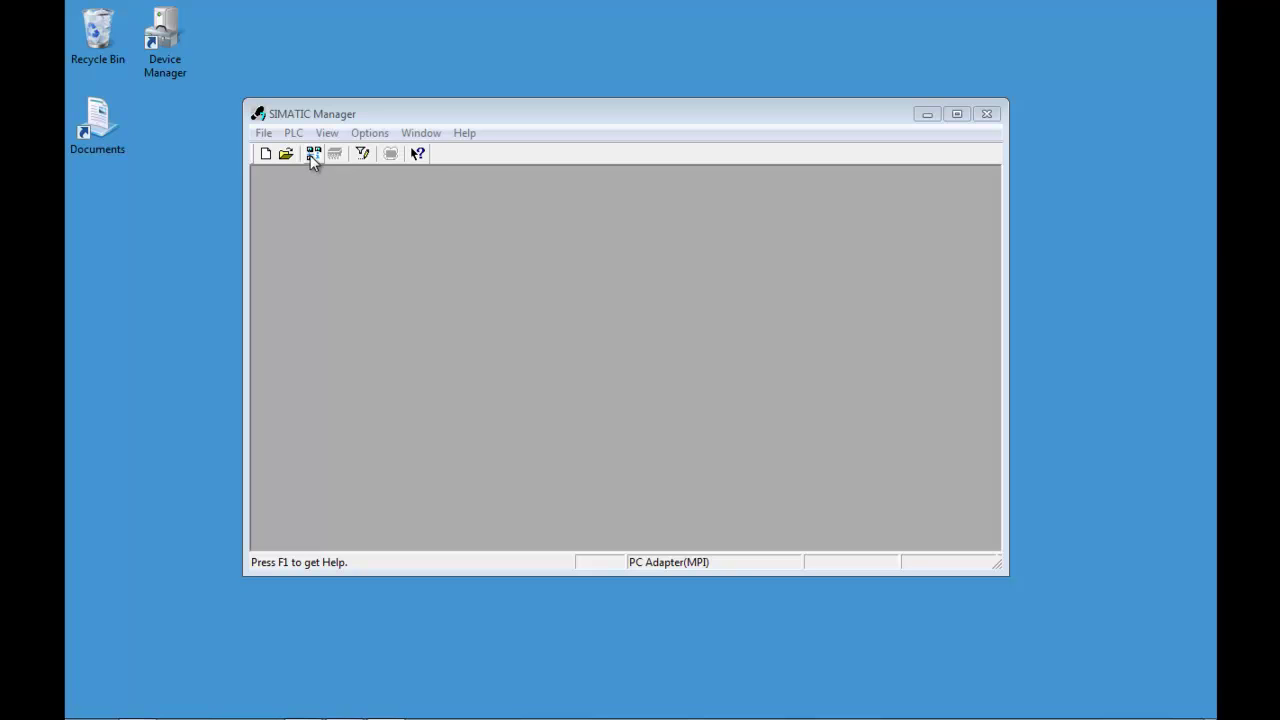
Display the accessible nodes, inspect the blocks of the MPI = 10 node, and close the node window
{"action": "left_click", "coordinate": [312, 154]}
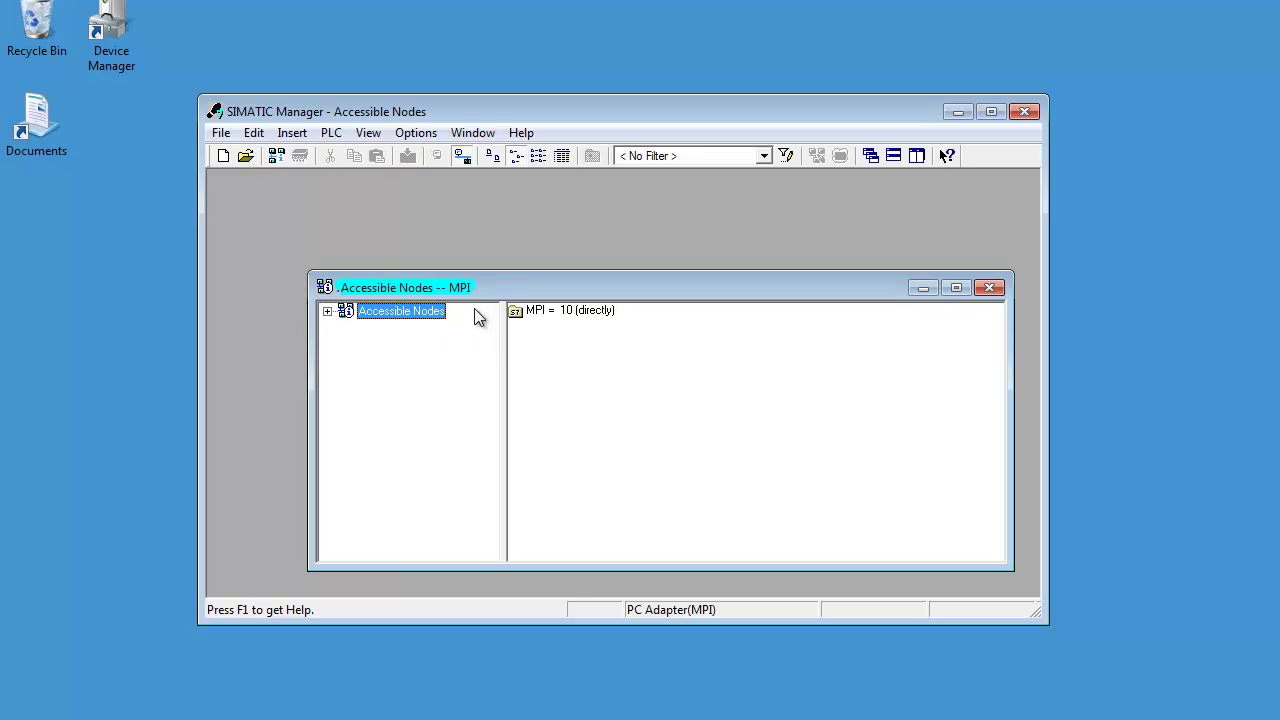
{"action": "left_click", "coordinate": [326, 312]}
{"action": "left_click", "coordinate": [346, 327]}
{"action": "left_click", "coordinate": [390, 345]}
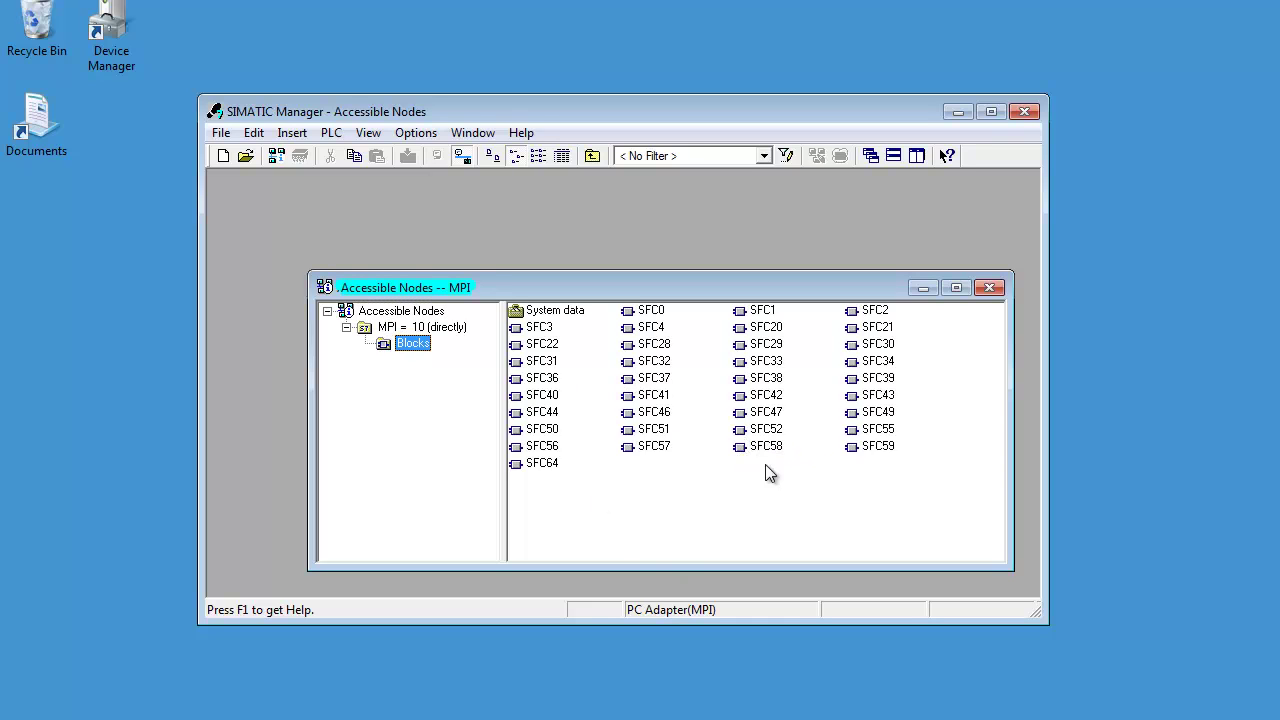
{"action": "left_click", "coordinate": [990, 288]}
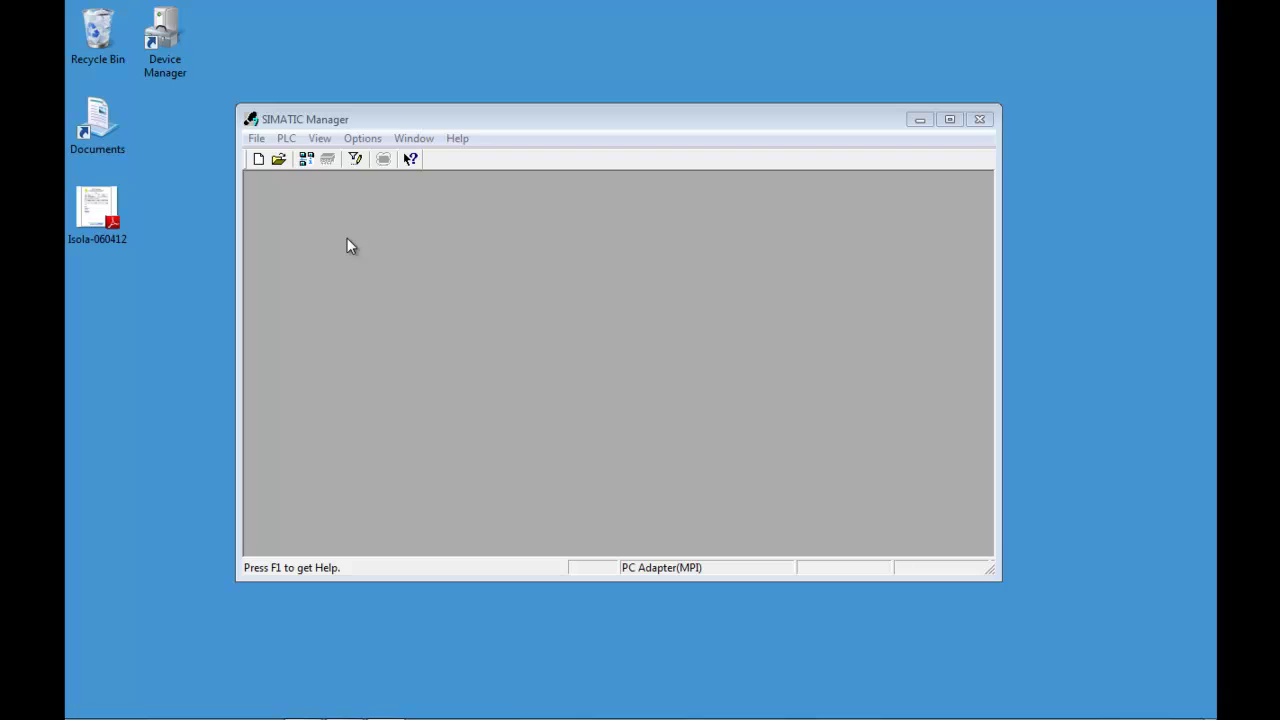
Display the accessible nodes again and list the blocks stored in the MPI = 2 node
{"action": "left_click", "coordinate": [307, 158]}
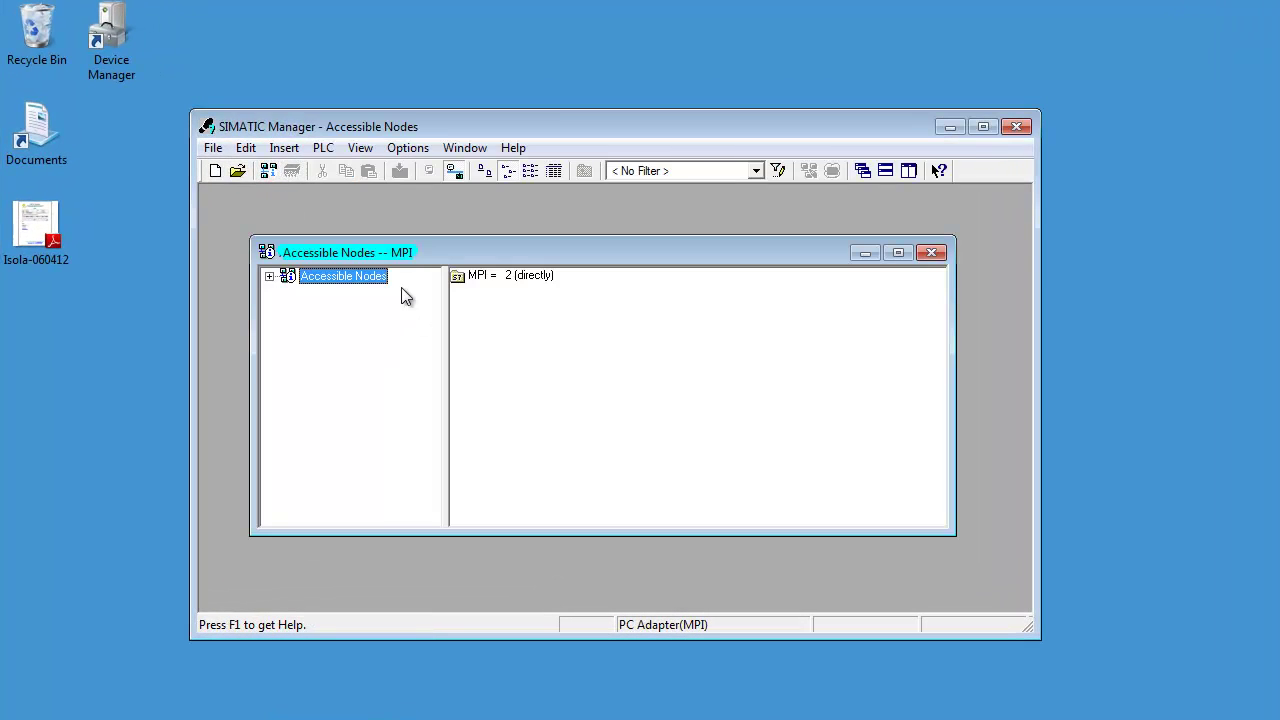
{"action": "left_click", "coordinate": [269, 277]}
{"action": "left_click", "coordinate": [287, 292]}
{"action": "left_click", "coordinate": [328, 312]}
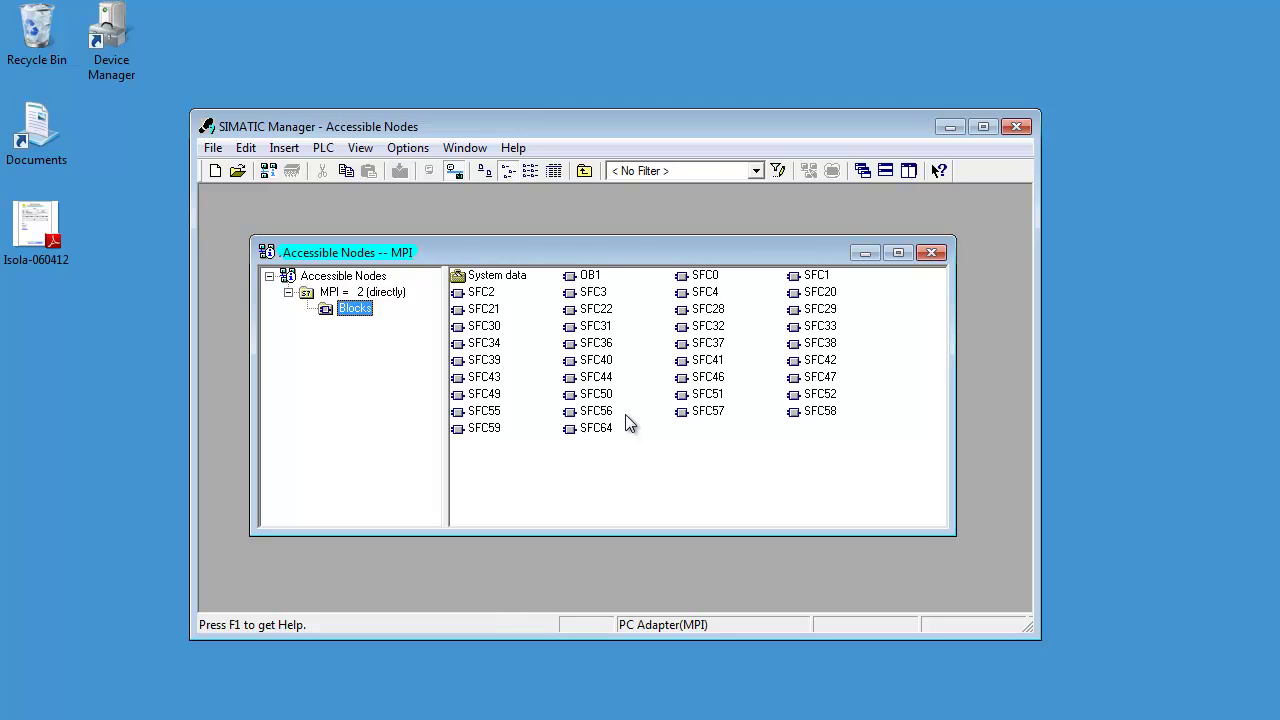
Open block OB1 of the MPI = 2 node online in the LAD/STL/FBD editor and dismiss the missing variable names warning
{"action": "left_click", "coordinate": [579, 283]}
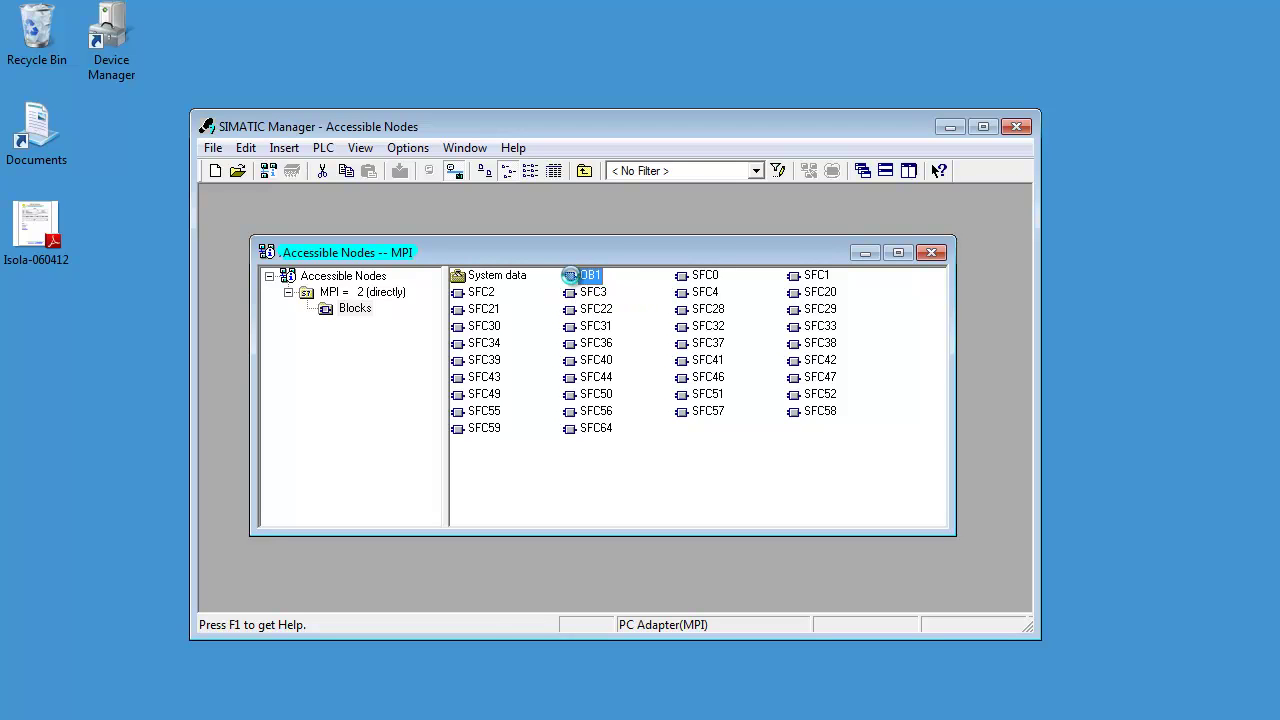
{"action": "left_click", "coordinate": [590, 276]}
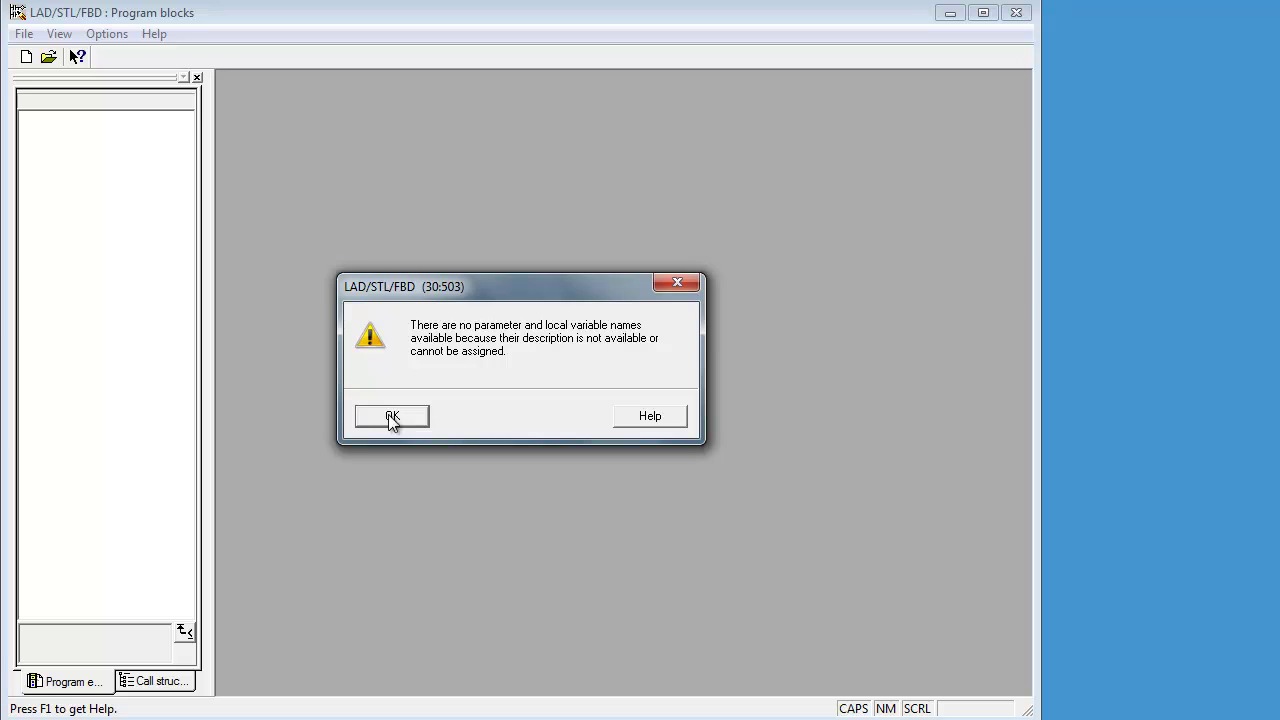
{"action": "left_click", "coordinate": [393, 421]}
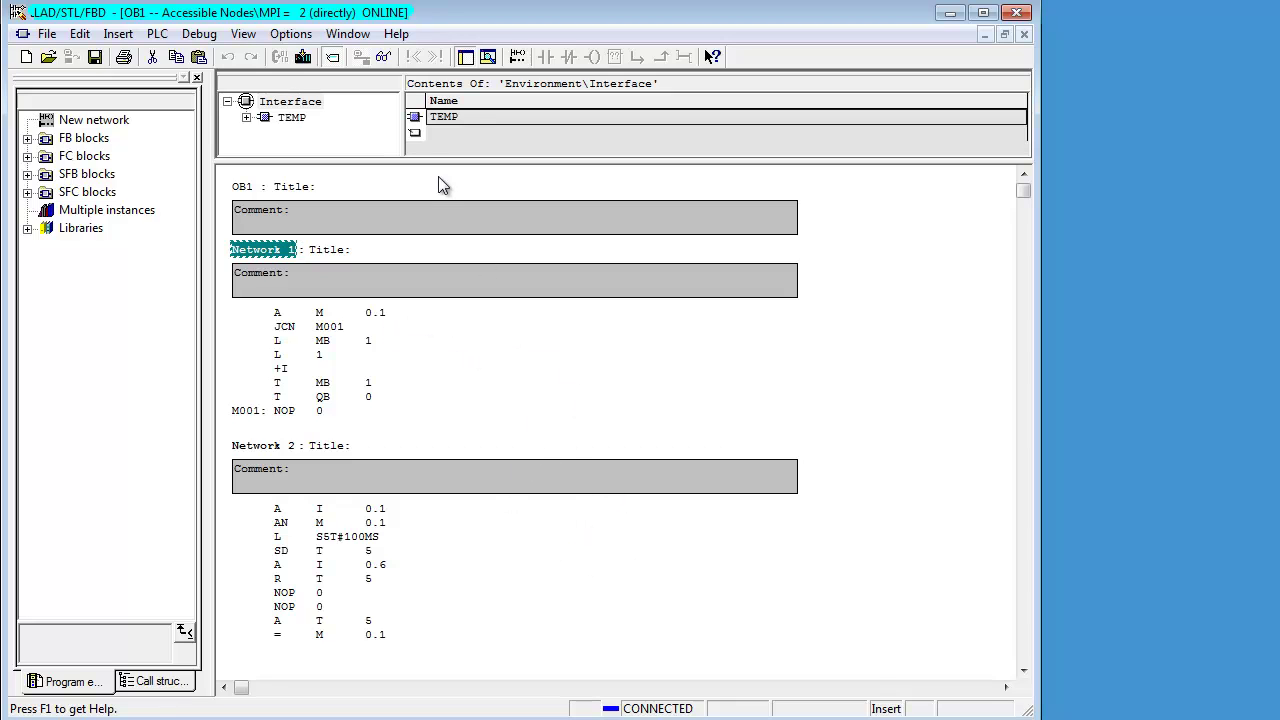
Monitor OB1 online, stop monitoring, and close the block editor and the accessible nodes window
{"action": "left_click", "coordinate": [383, 58]}
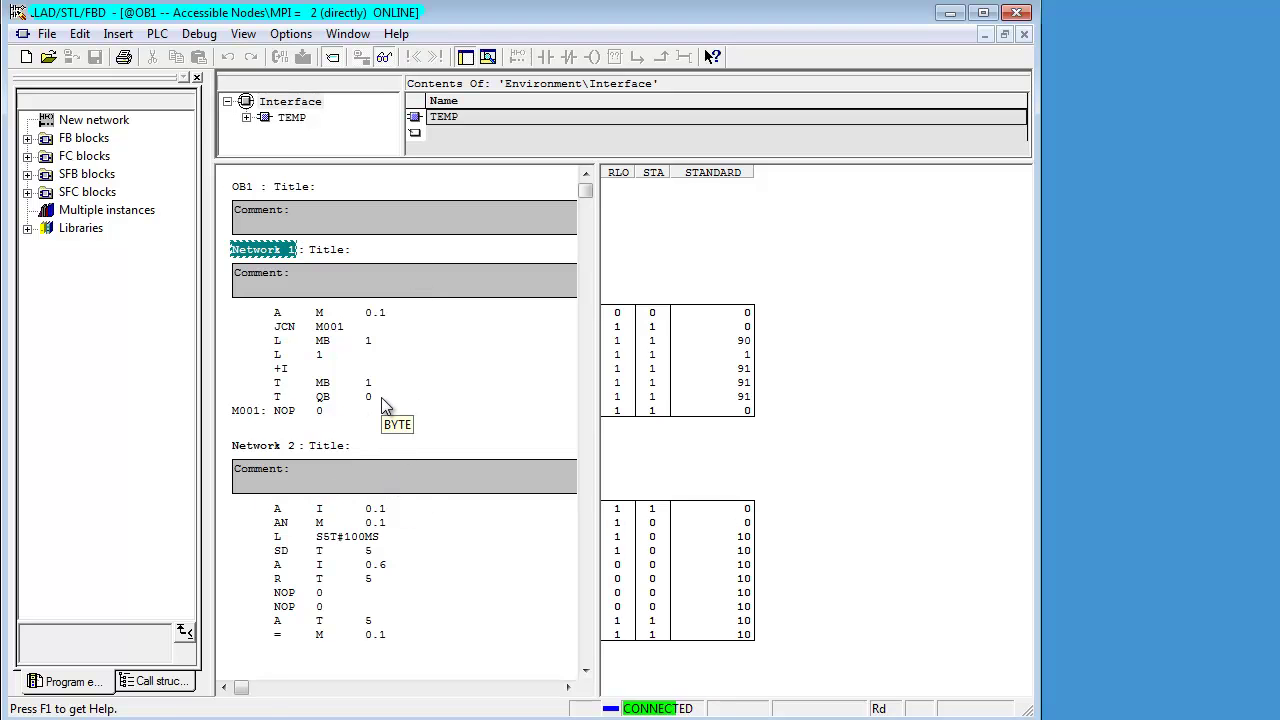
{"action": "left_click", "coordinate": [384, 56]}
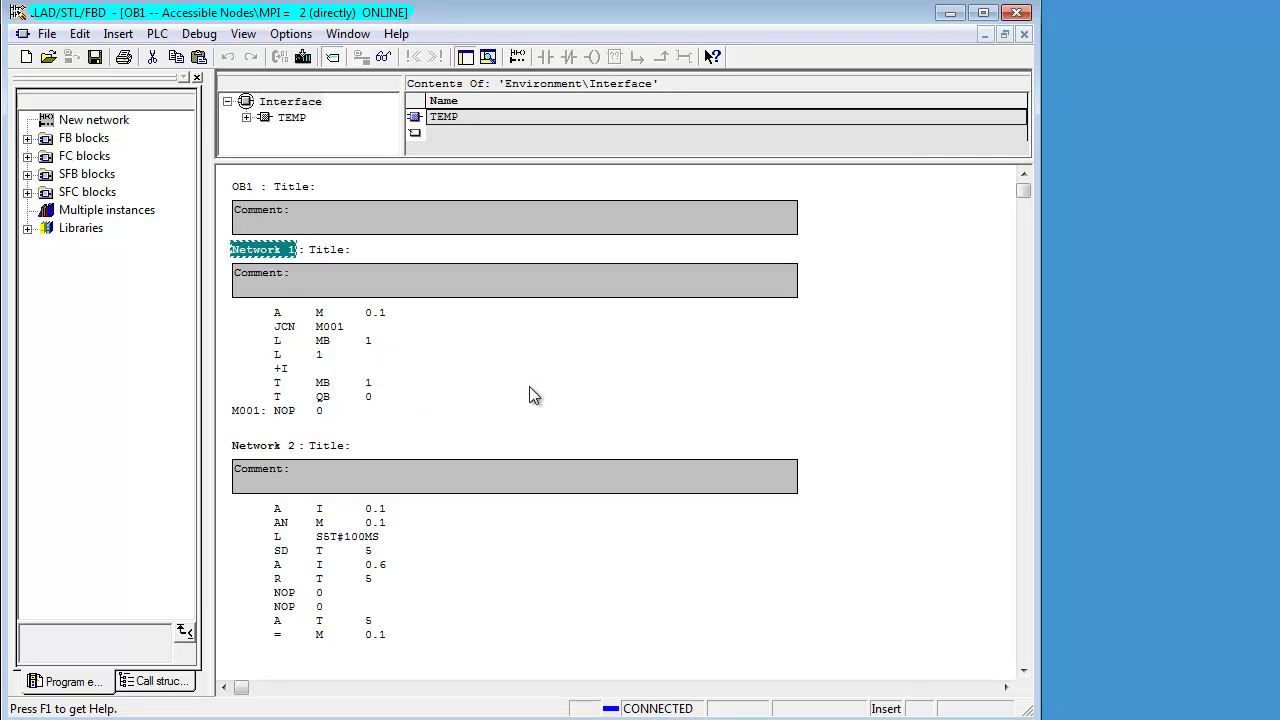
{"action": "left_click", "coordinate": [1016, 12]}
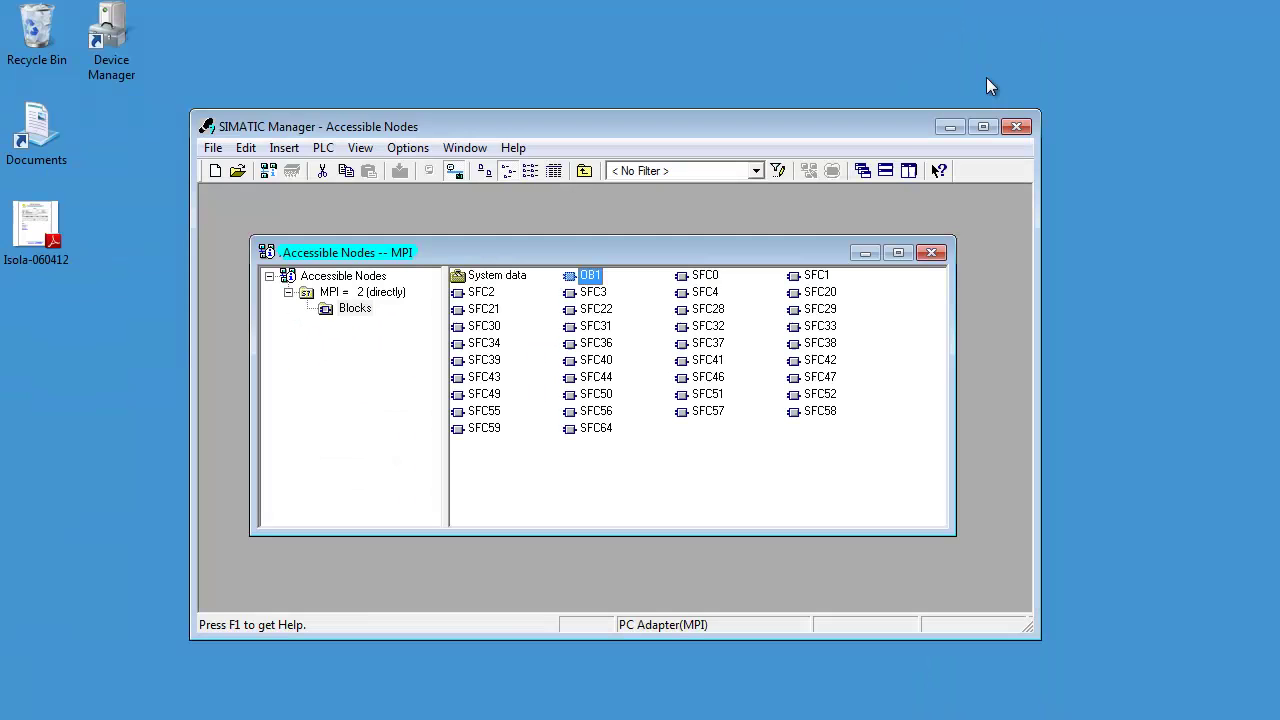
{"action": "left_click", "coordinate": [931, 253]}
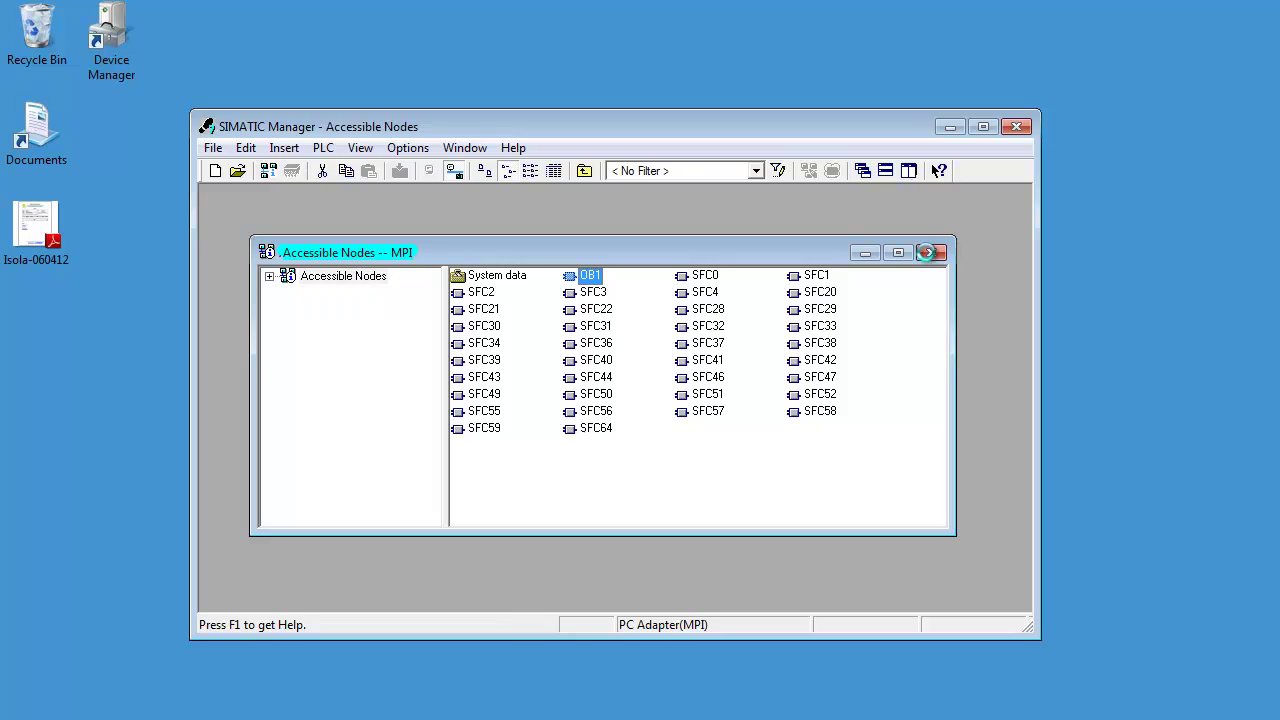
Open the recent 313Trainer project and enlarge and arrange the windows so its project tree is fully in view
{"action": "left_click", "coordinate": [213, 149]}
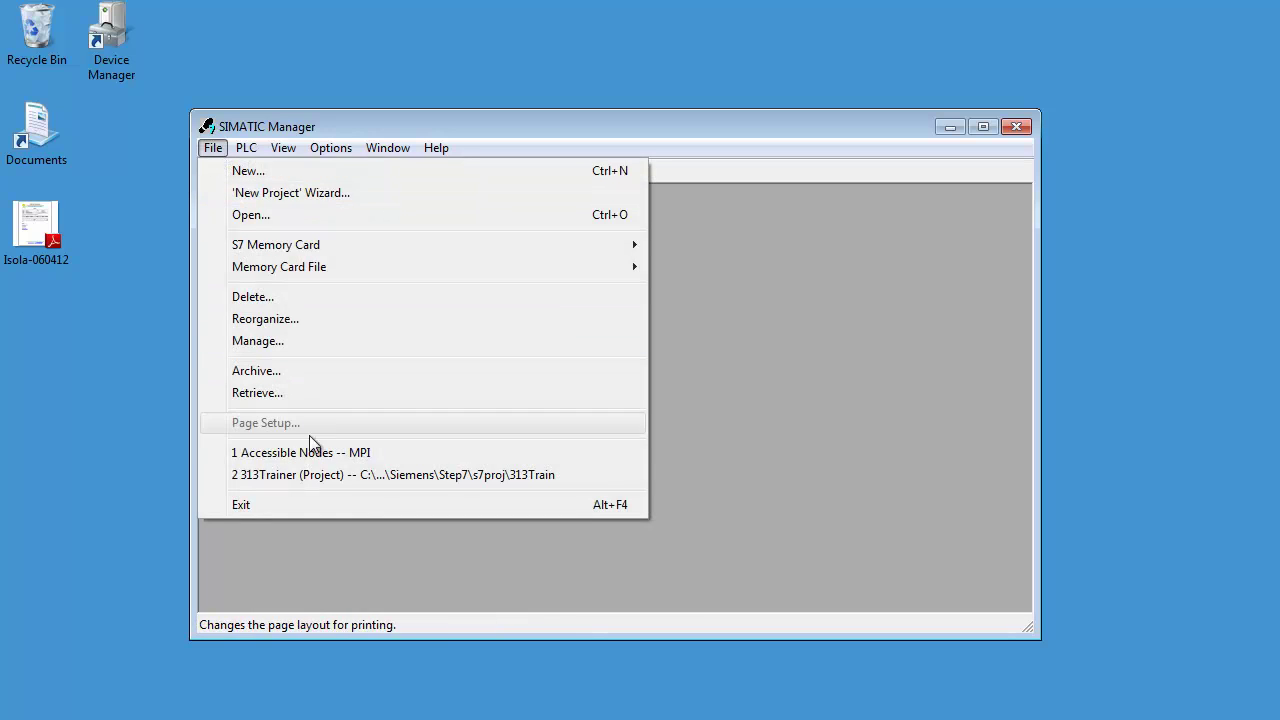
{"action": "left_click", "coordinate": [307, 475]}
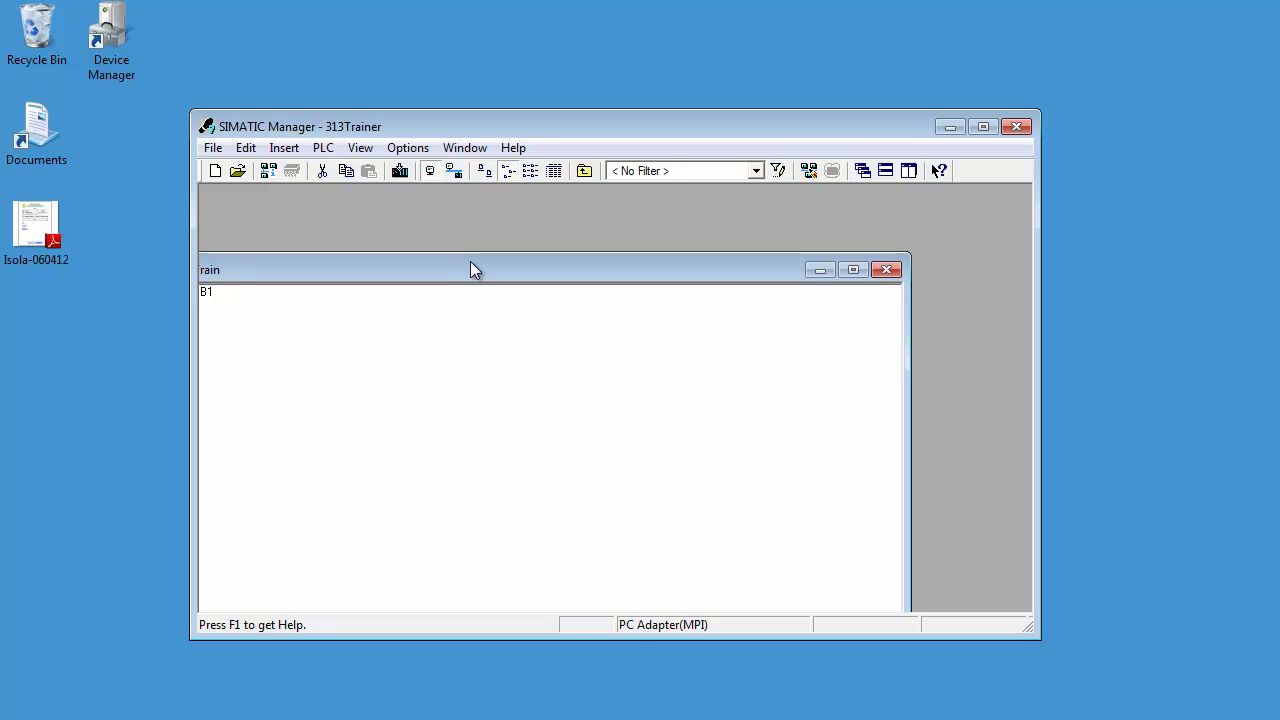
{"action": "left_click_drag", "start_coordinate": [471, 269], "coordinate": [640, 245]}
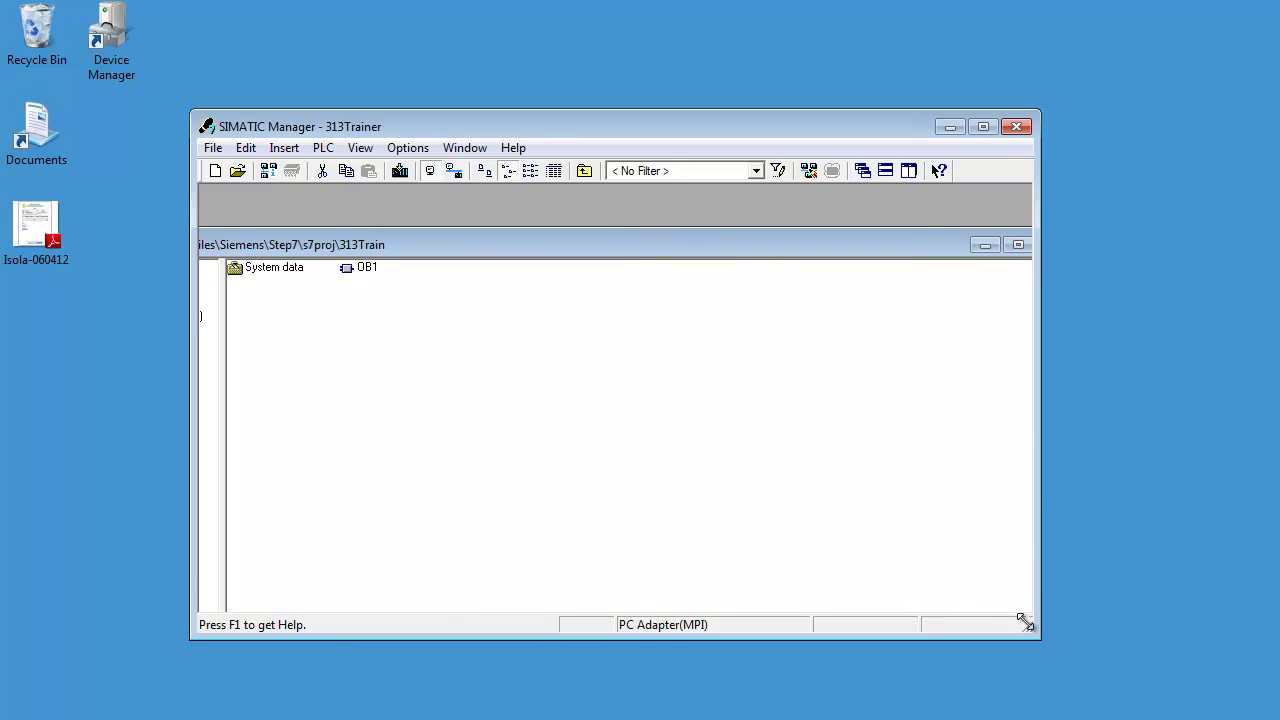
{"action": "left_click_drag", "start_coordinate": [1029, 628], "coordinate": [1182, 713]}
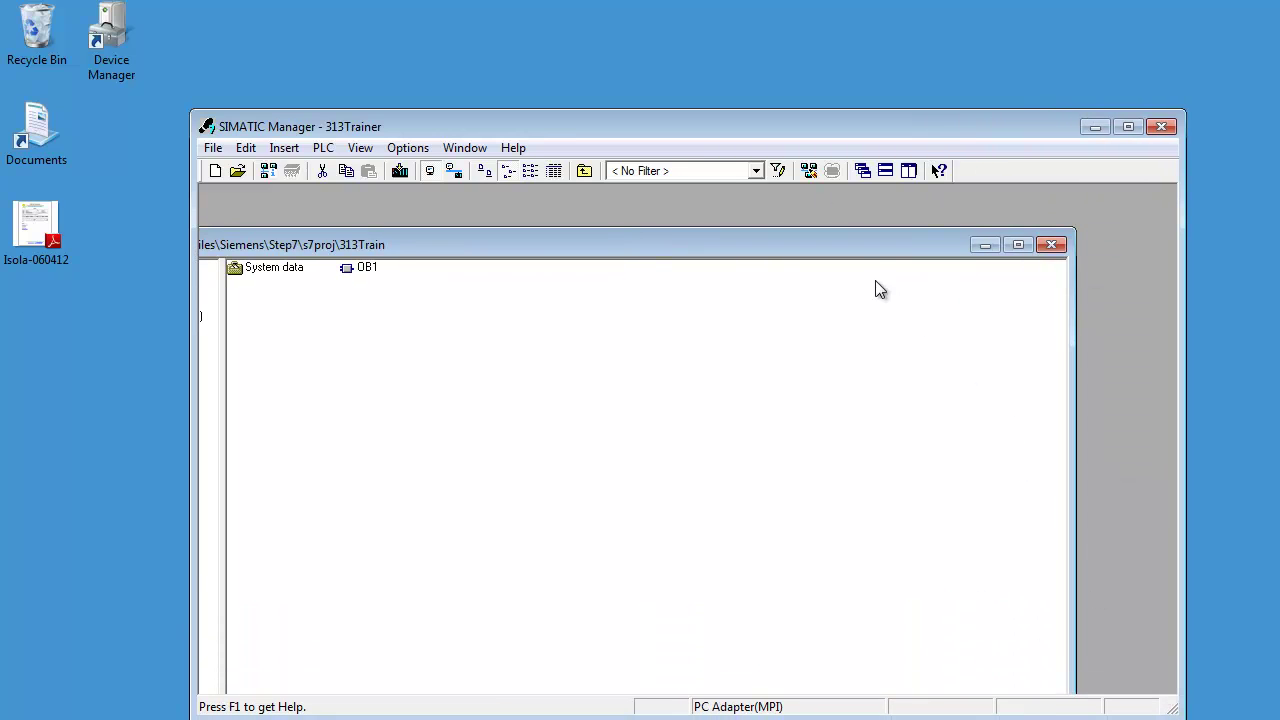
{"action": "double_click", "coordinate": [868, 245]}
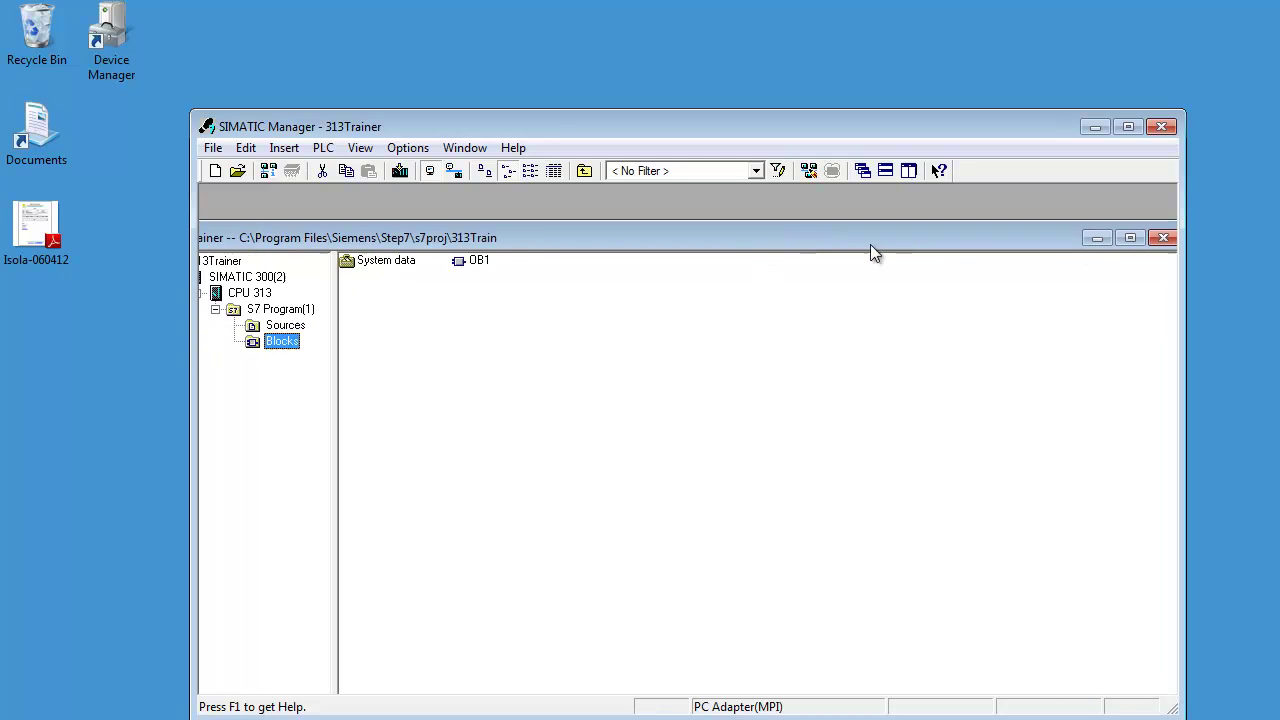
{"action": "left_click_drag", "start_coordinate": [942, 236], "coordinate": [978, 221]}
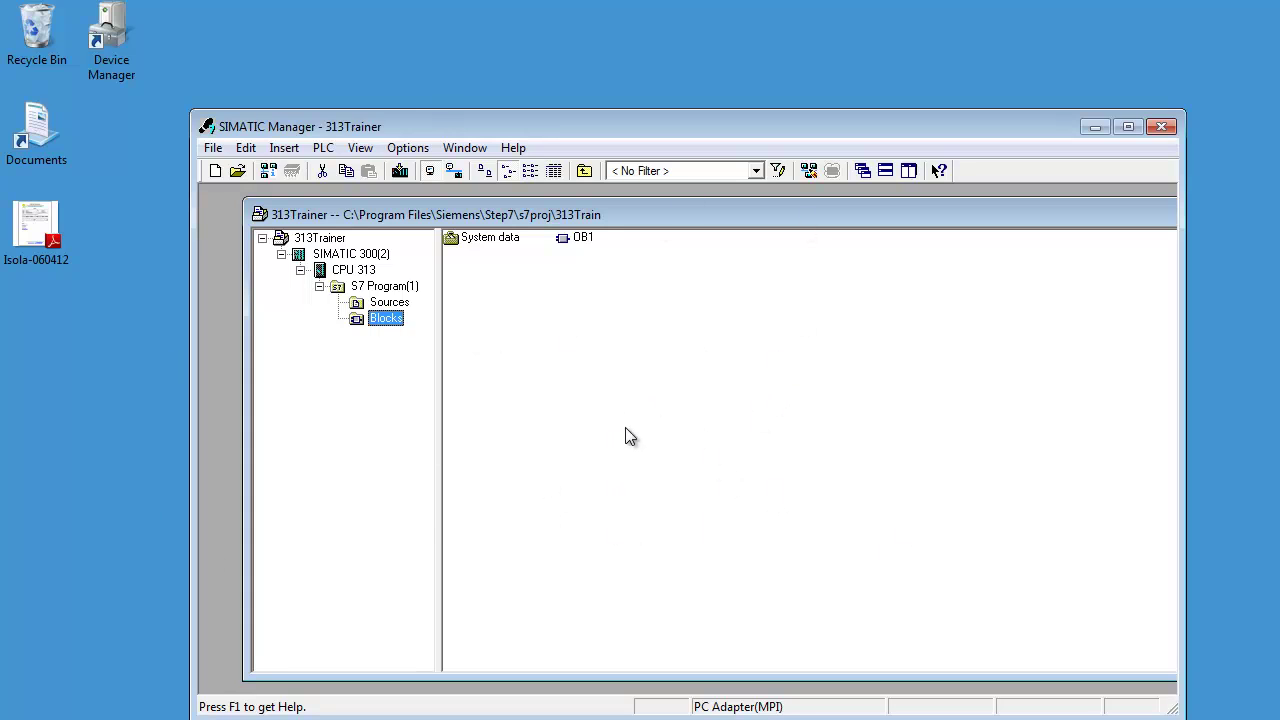
Open the hardware configuration of the SIMATIC 300(2) station, review its modules and MPI address, and close it
{"action": "left_click", "coordinate": [319, 287]}
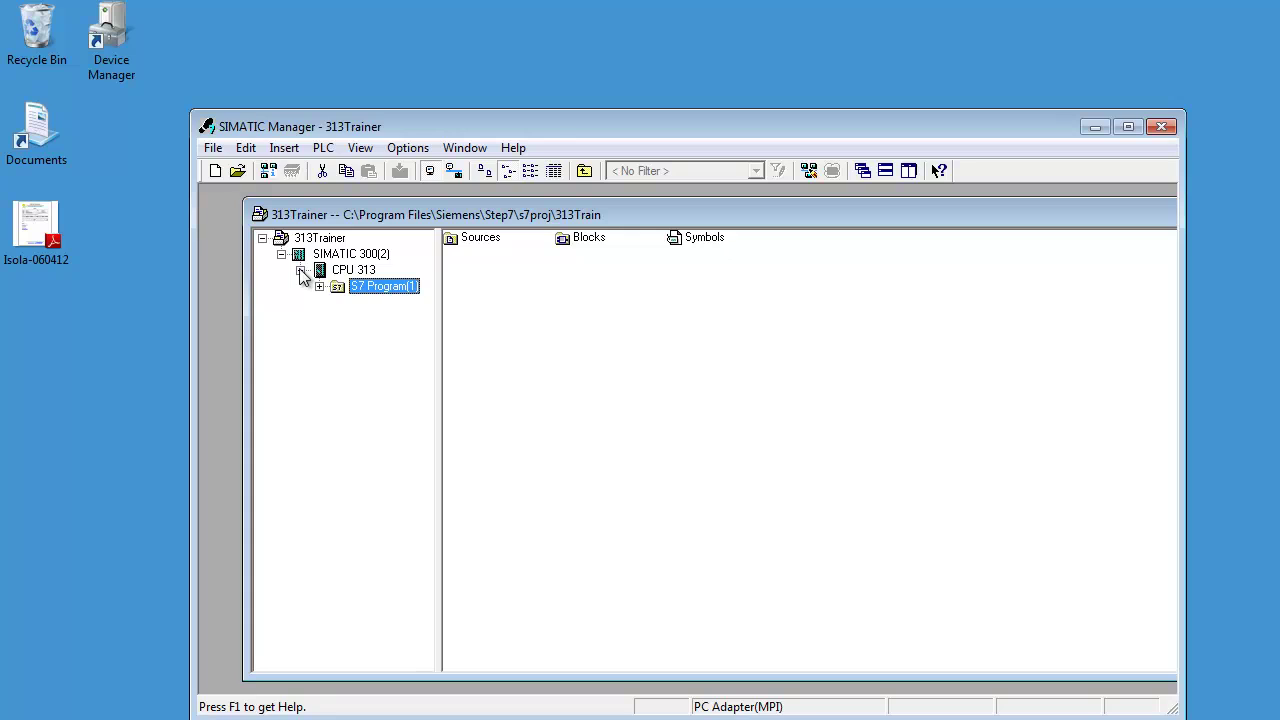
{"action": "left_click", "coordinate": [300, 270]}
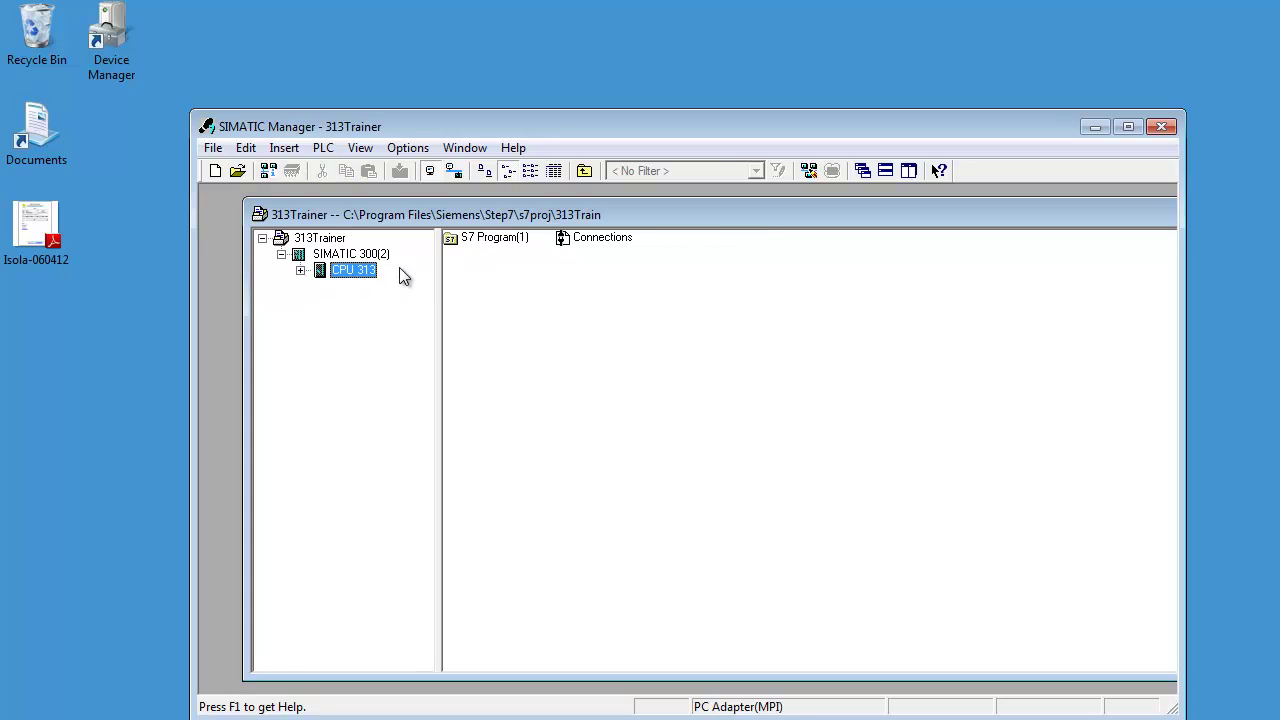
{"action": "left_click", "coordinate": [301, 256]}
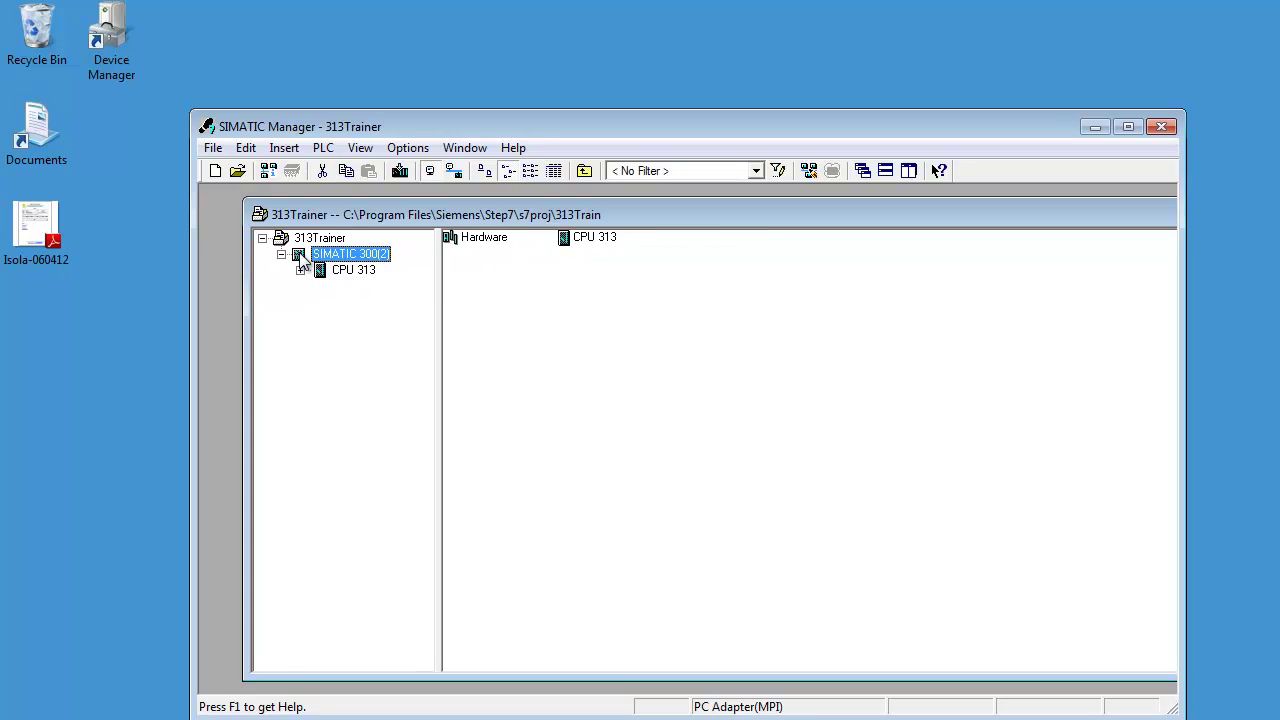
{"action": "double_click", "coordinate": [472, 240]}
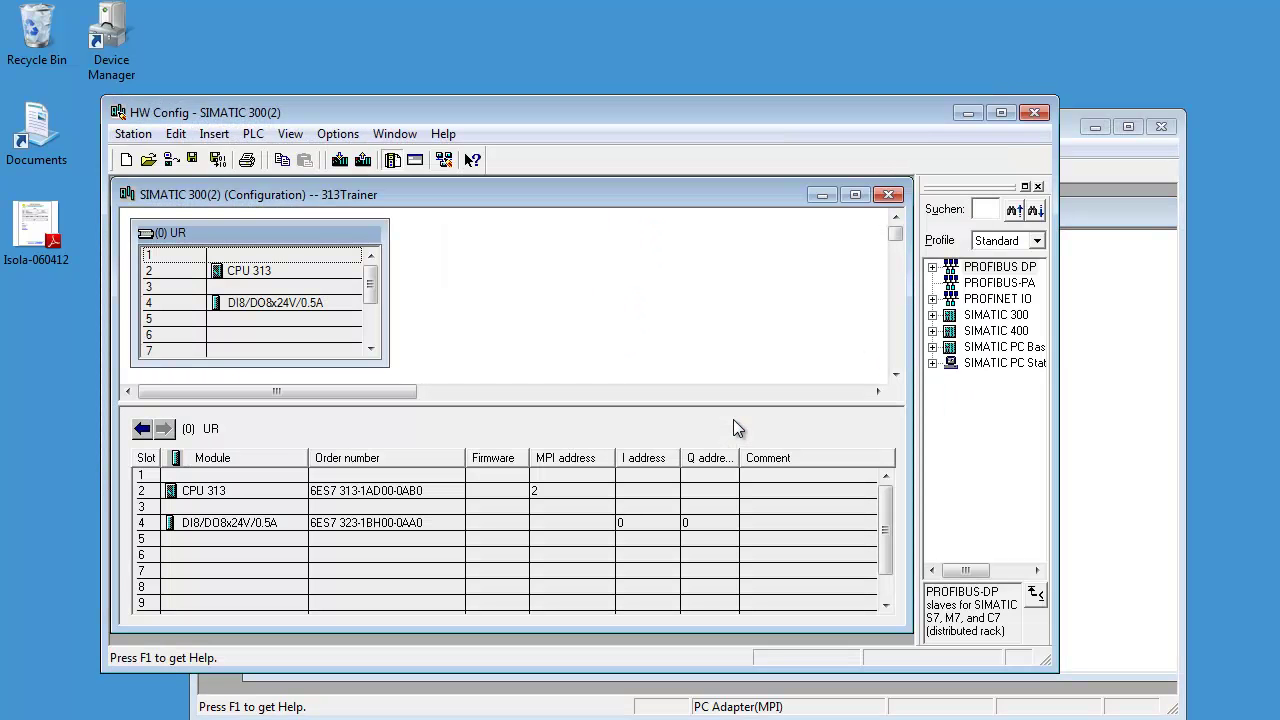
{"action": "left_click_drag", "start_coordinate": [540, 107], "coordinate": [657, 121]}
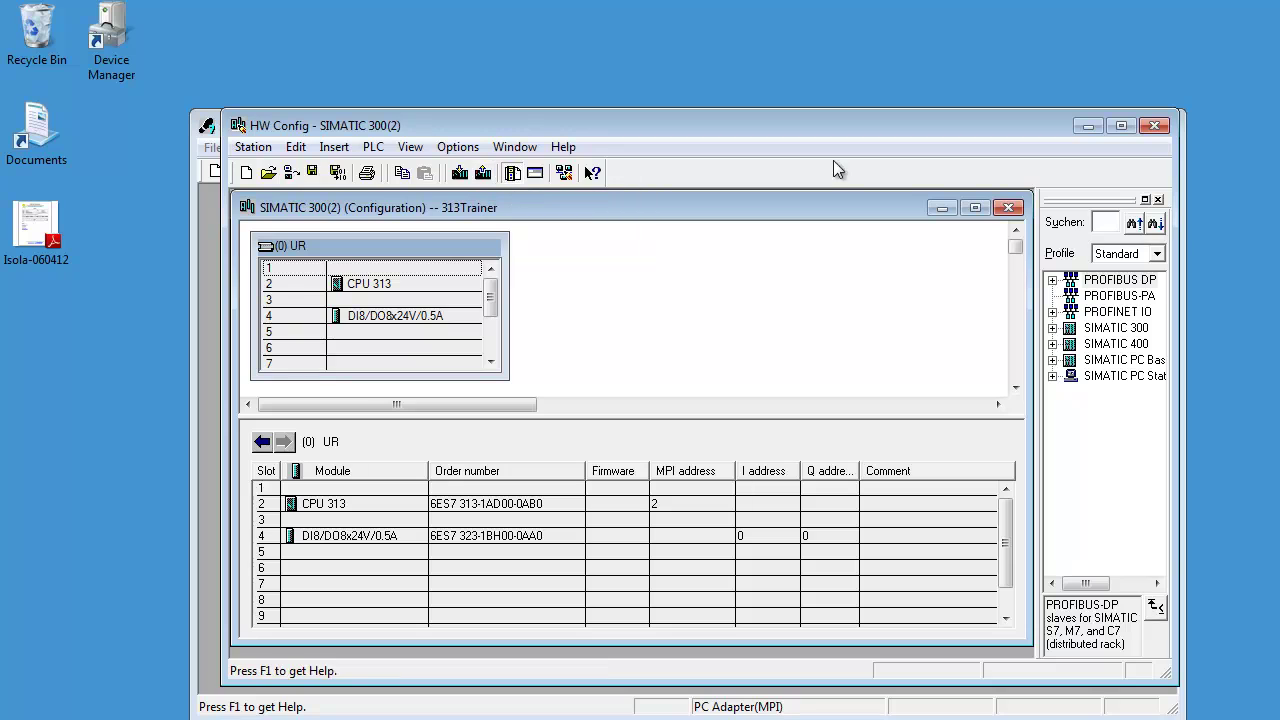
{"action": "left_click", "coordinate": [1155, 125]}
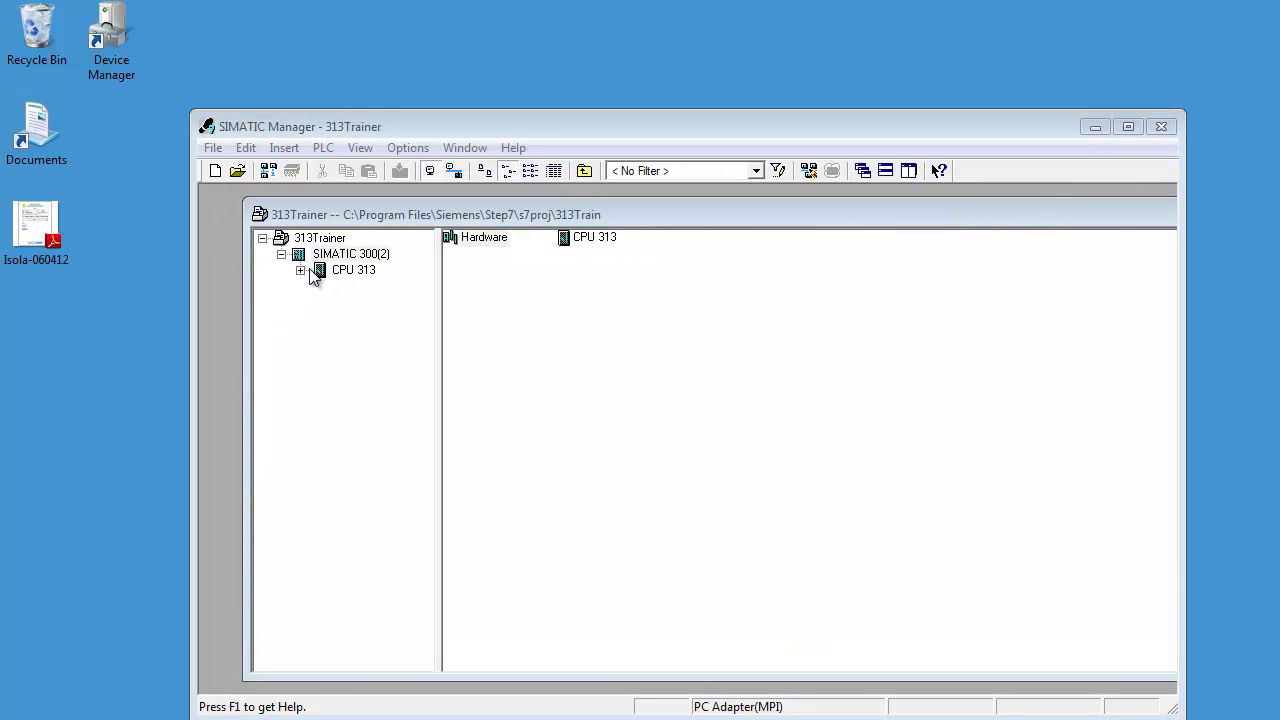
Open the offline block OB1 from the Blocks folder of S7 Program(1) under CPU 313
{"action": "left_click", "coordinate": [300, 270]}
{"action": "left_click", "coordinate": [326, 275]}
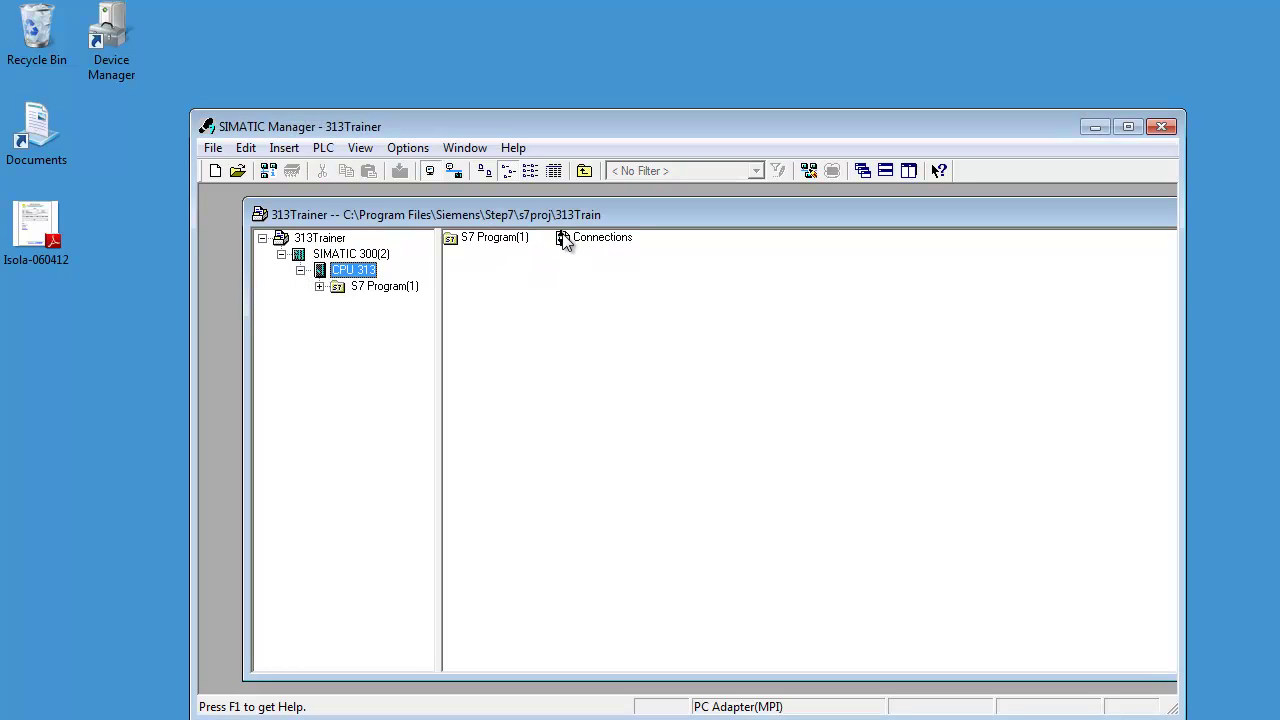
{"action": "left_click", "coordinate": [319, 287]}
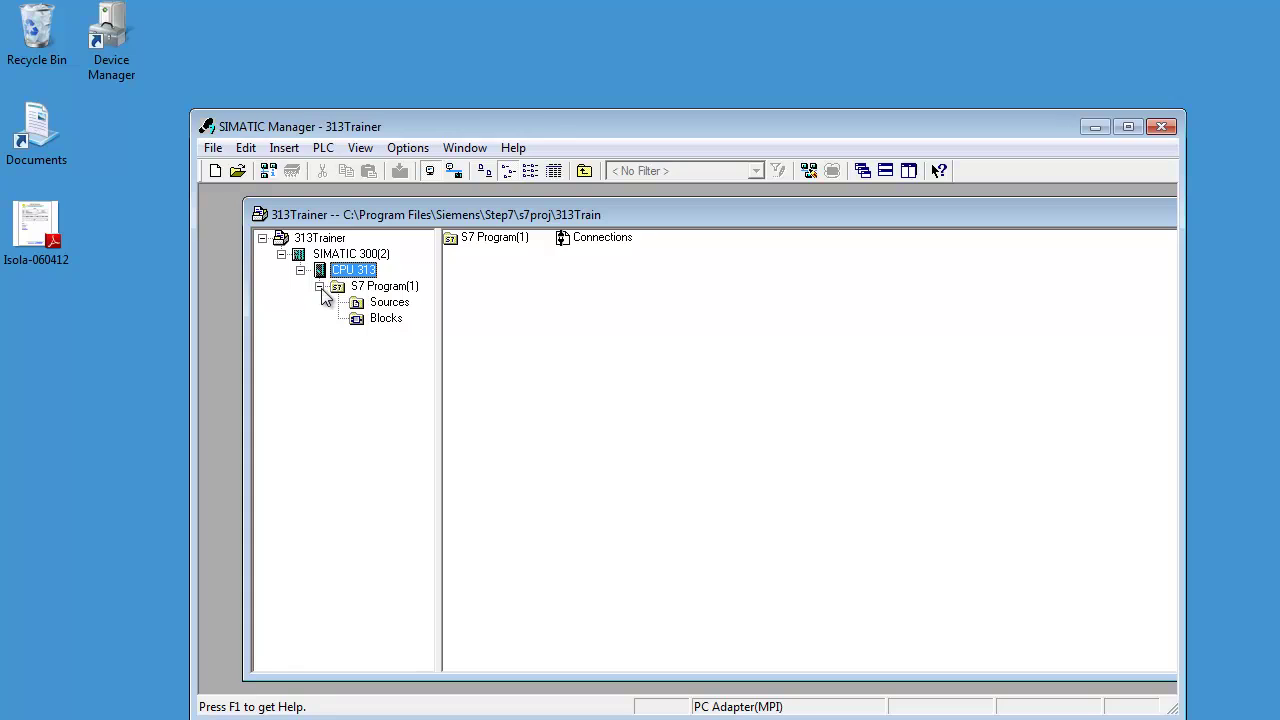
{"action": "left_click", "coordinate": [358, 320]}
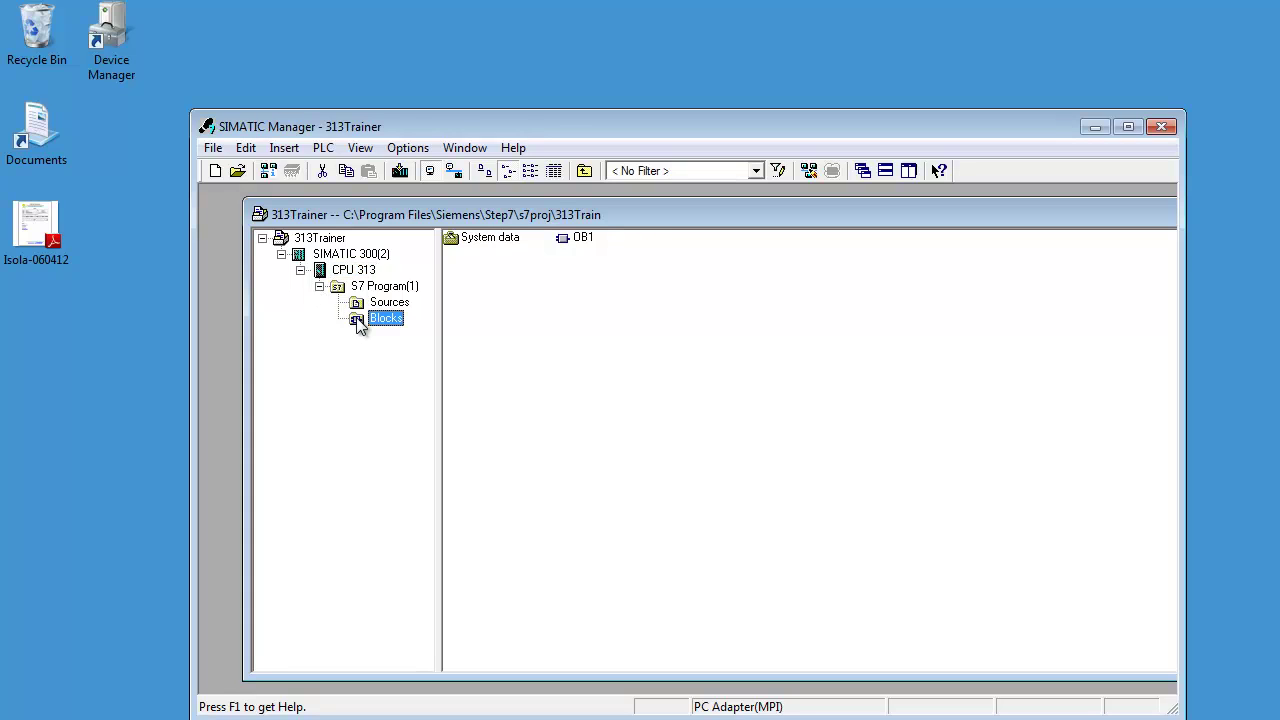
{"action": "left_click", "coordinate": [583, 240]}
{"action": "double_click", "coordinate": [561, 240]}
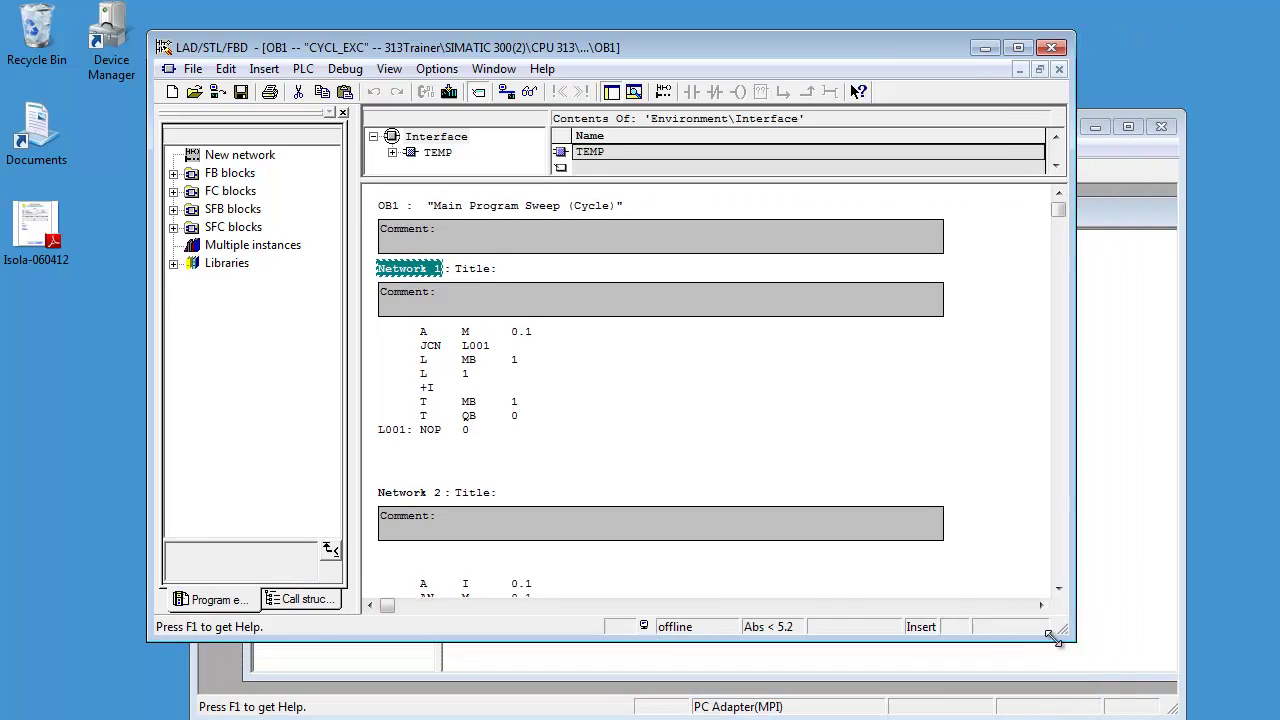
{"action": "scroll", "coordinate": [975, 507], "scroll_direction": "down", "scroll_amount": 2}
{"action": "scroll", "coordinate": [972, 507], "scroll_direction": "up", "scroll_amount": 1}
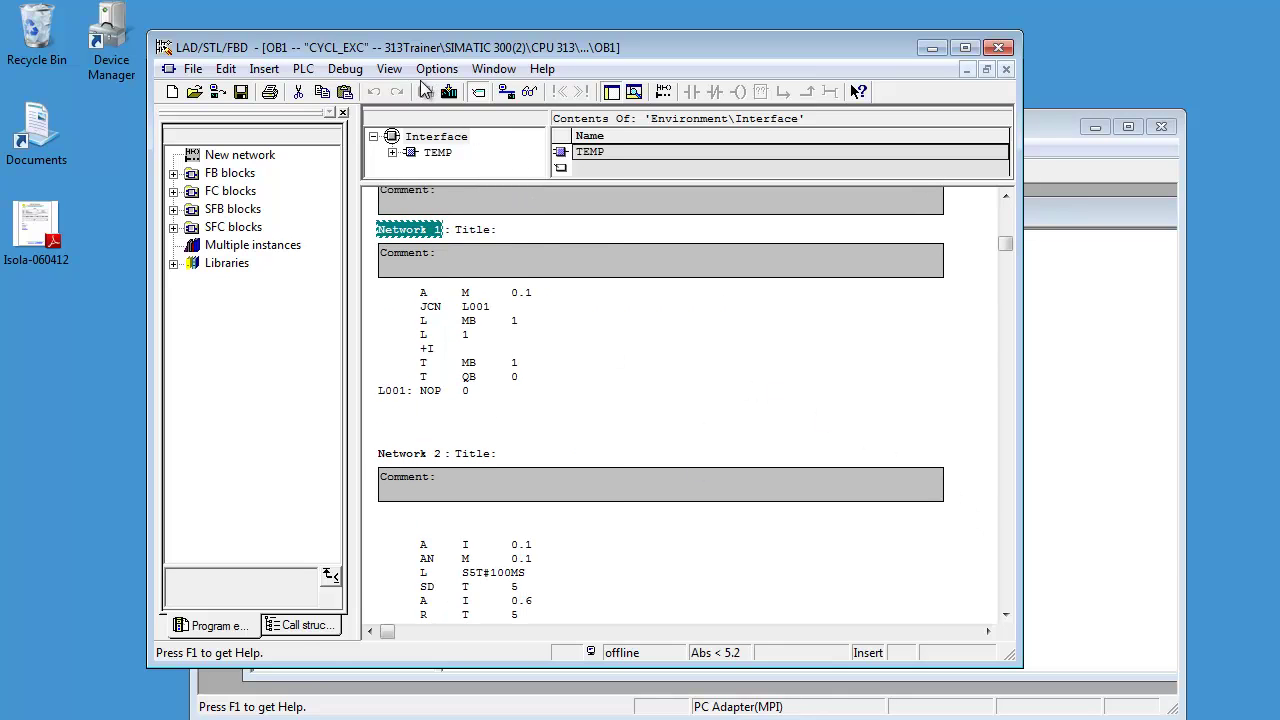
Switch OB1 to the LAD representation, look at network 2, and return the block to STL
{"action": "left_click", "coordinate": [388, 72]}
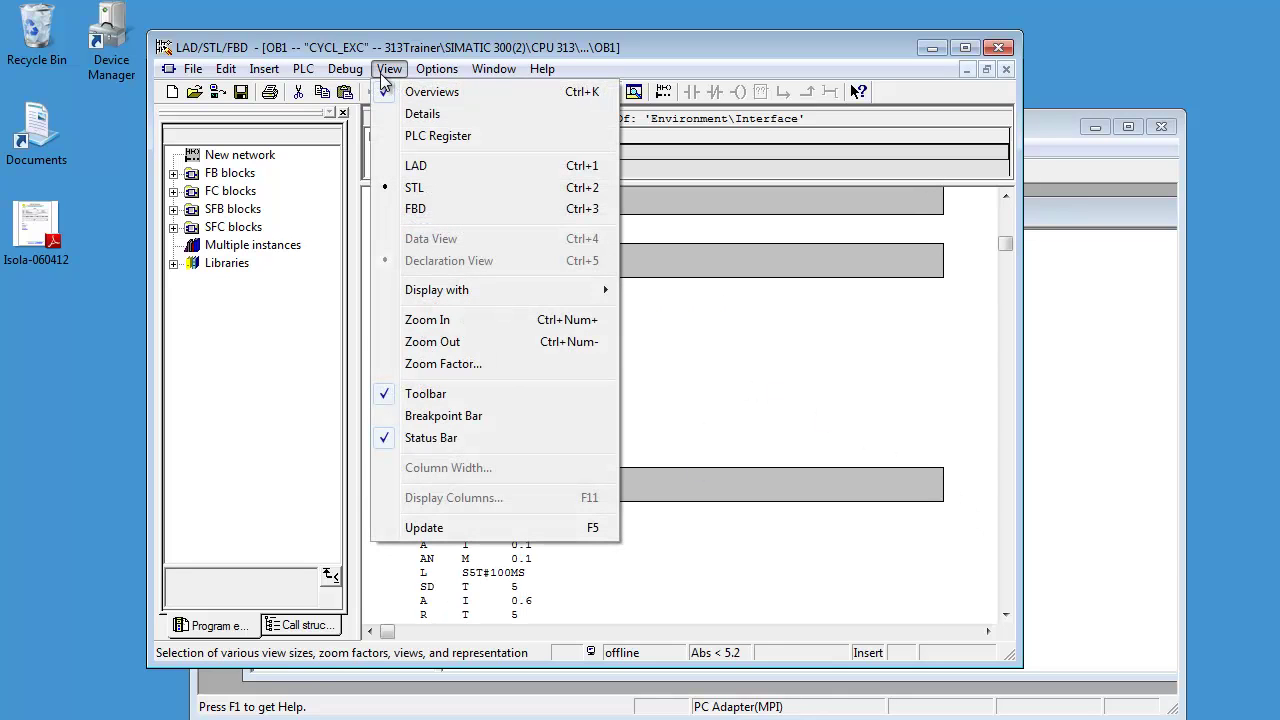
{"action": "left_click", "coordinate": [424, 168]}
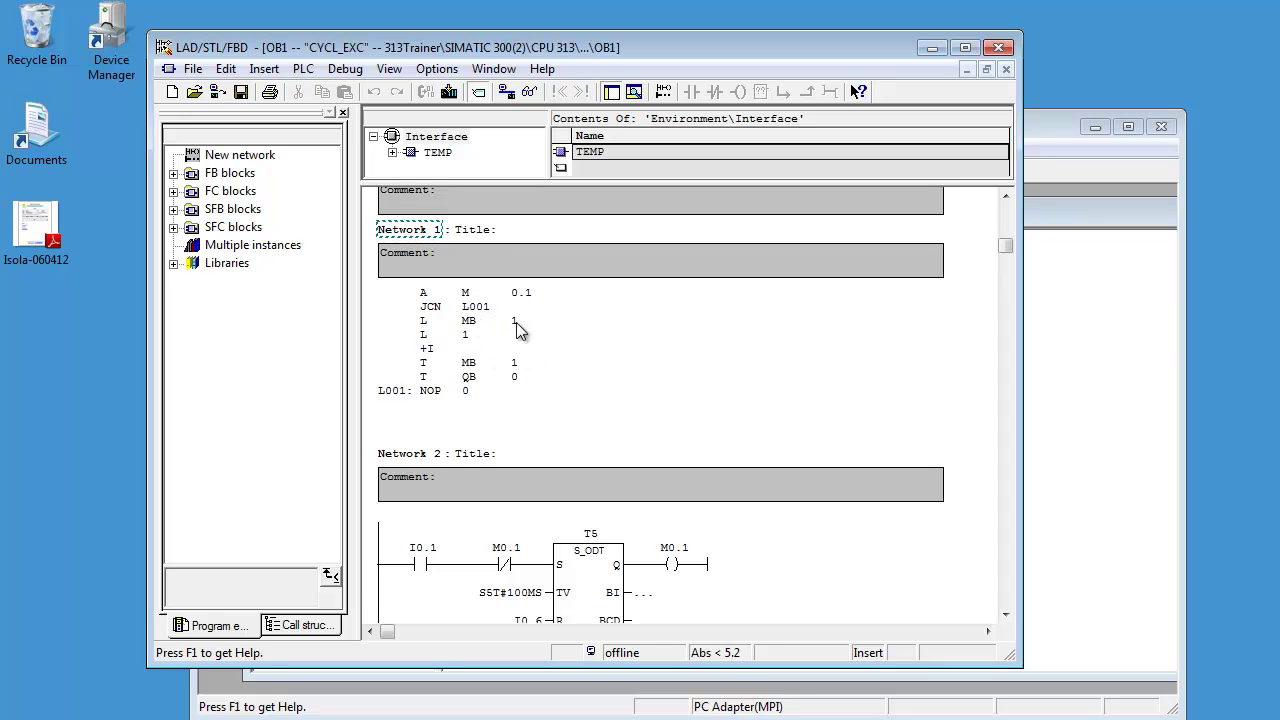
{"action": "scroll", "coordinate": [540, 335], "scroll_direction": "down", "scroll_amount": 3}
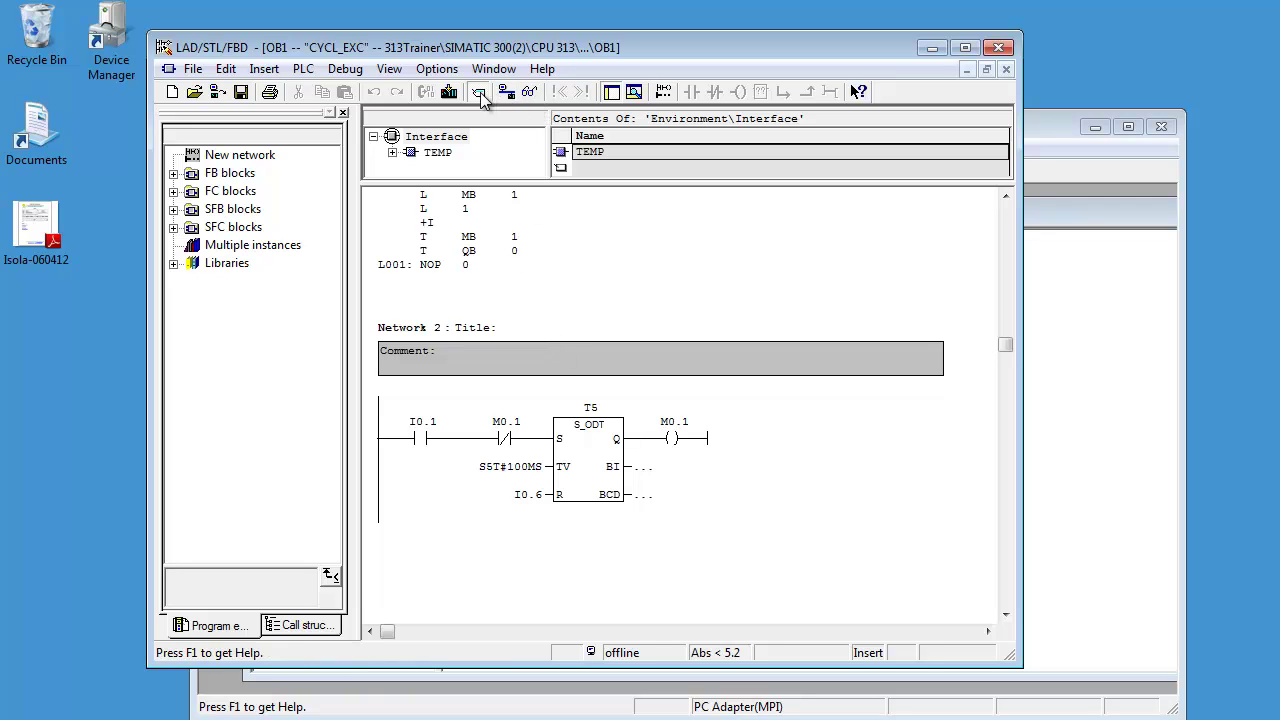
{"action": "left_click", "coordinate": [387, 69]}
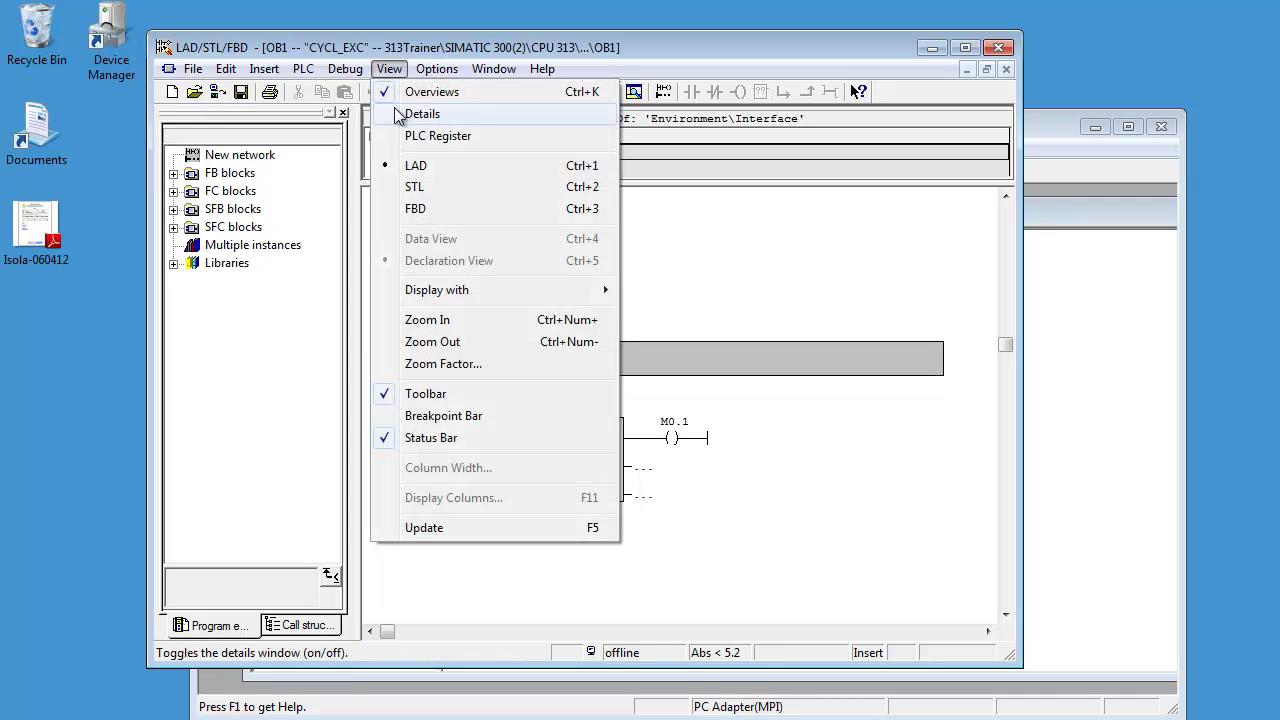
{"action": "left_click", "coordinate": [424, 187]}
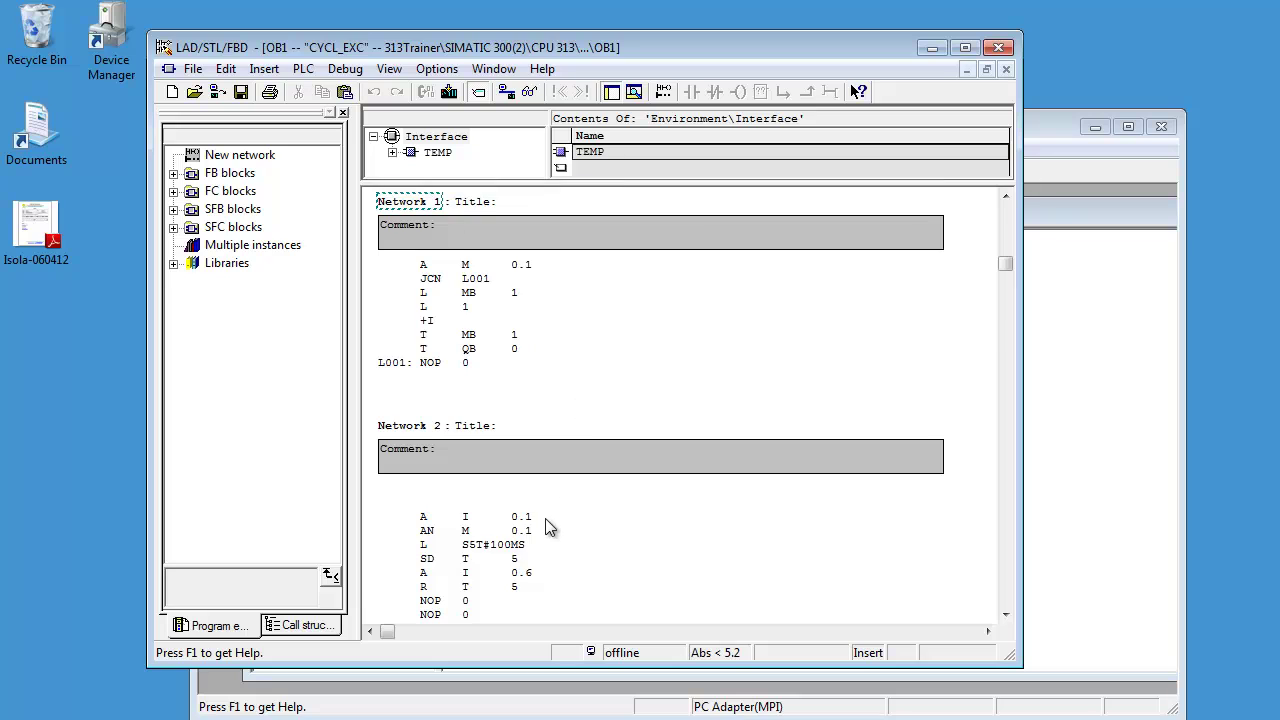
{"action": "scroll", "coordinate": [550, 528], "scroll_direction": "down", "scroll_amount": 2}
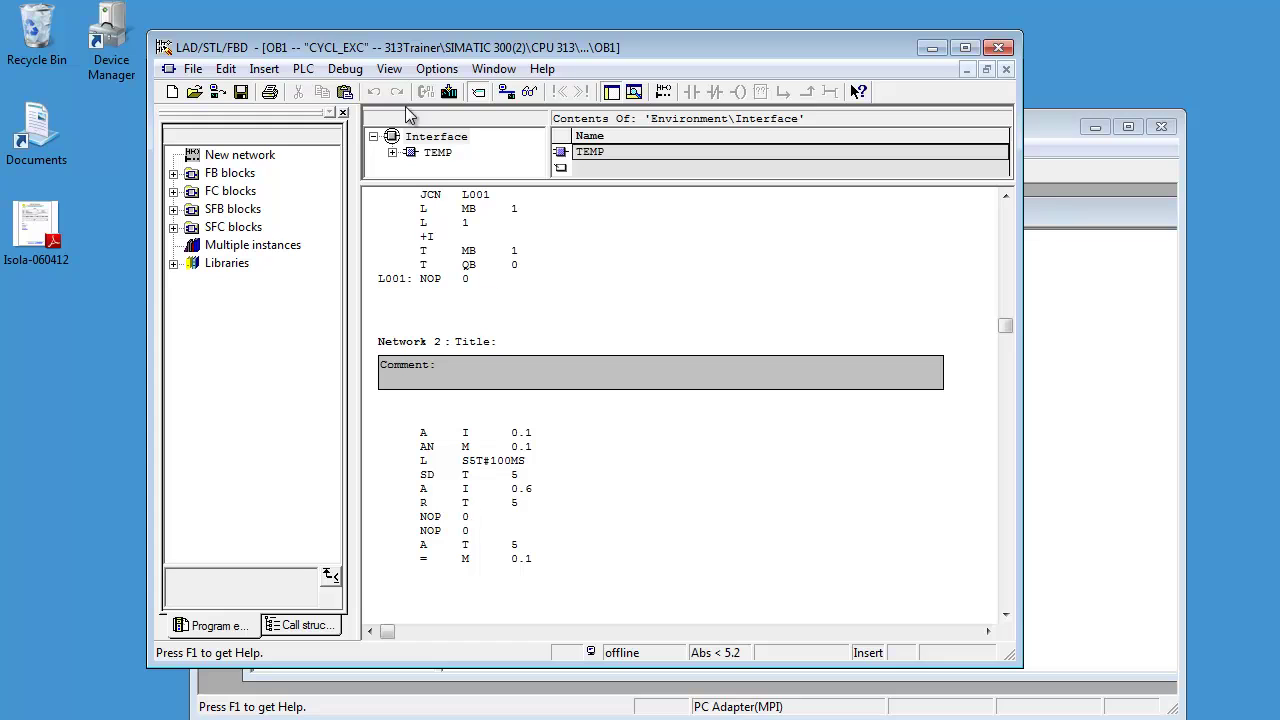
Display OB1 in the LAD representation again and review networks 1 and 2
{"action": "left_click", "coordinate": [390, 72]}
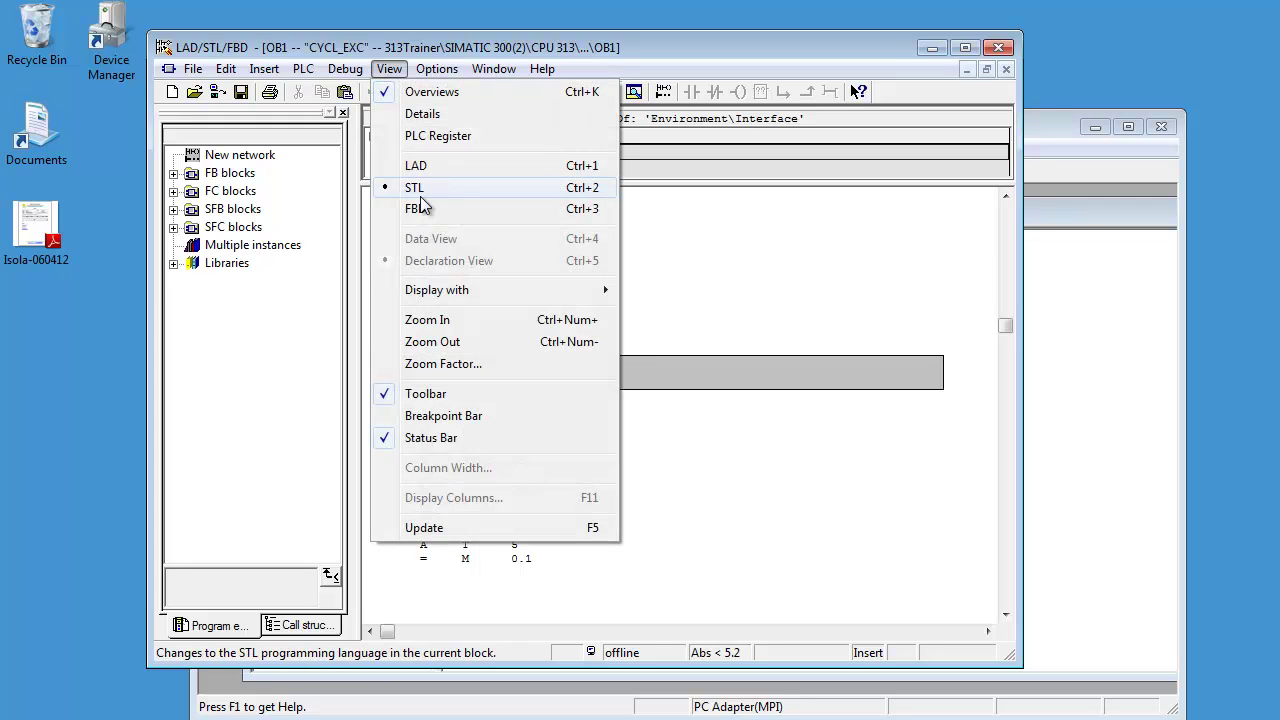
{"action": "left_click", "coordinate": [425, 167]}
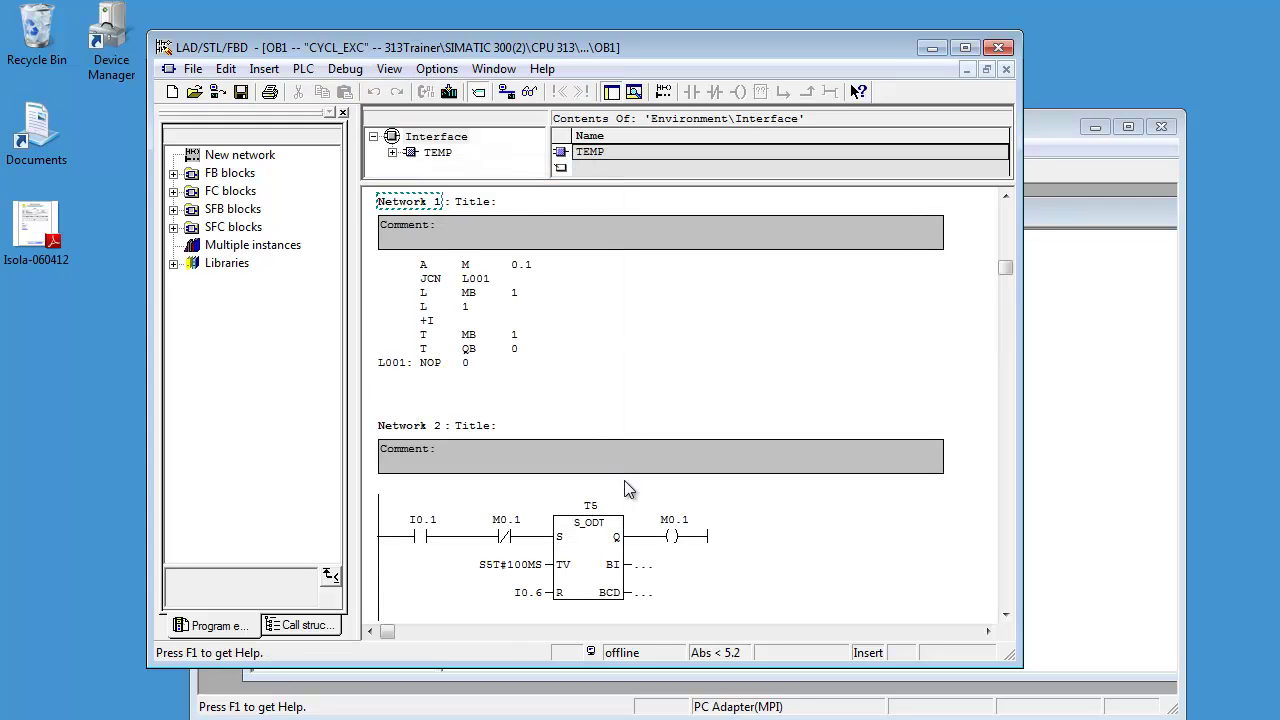
{"action": "scroll", "coordinate": [495, 495], "scroll_direction": "down", "scroll_amount": 3}
{"action": "scroll", "coordinate": [575, 225], "scroll_direction": "up", "scroll_amount": 2}
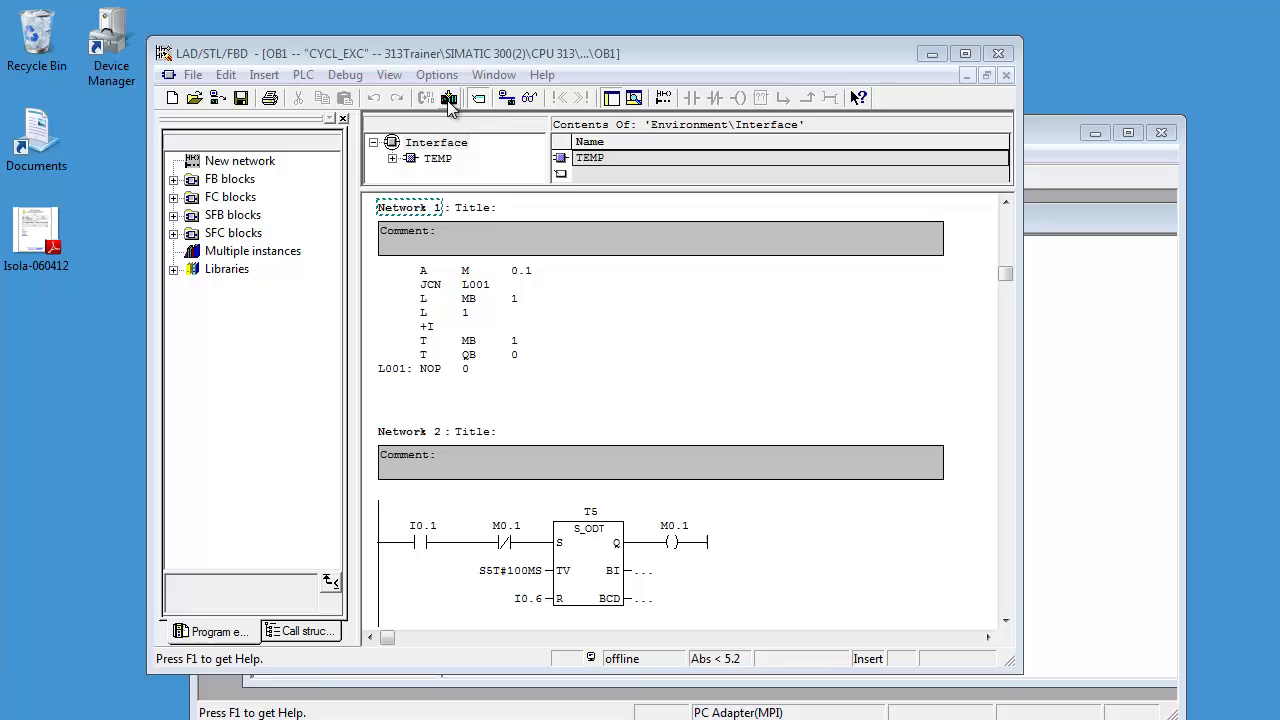
Try to download OB1 to the PLC with overwriting of the existing block, review the message details, and close the messages
{"action": "left_click", "coordinate": [469, 88]}
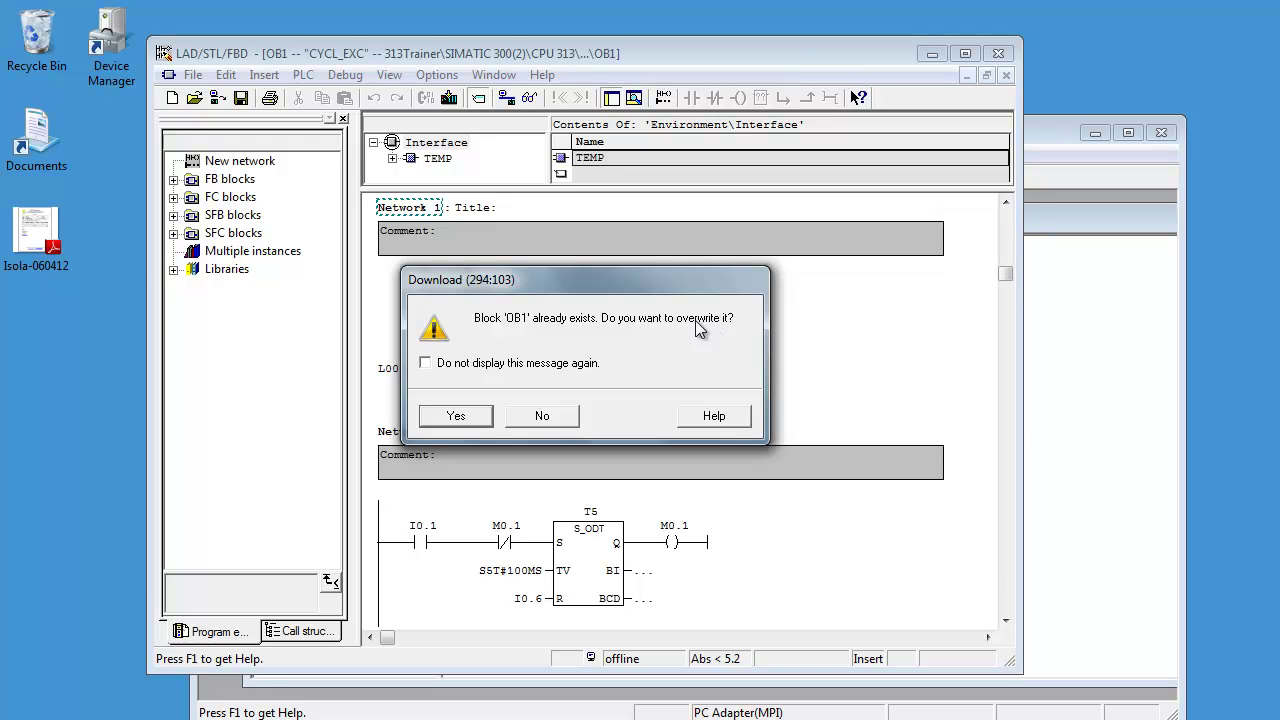
{"action": "left_click", "coordinate": [462, 424]}
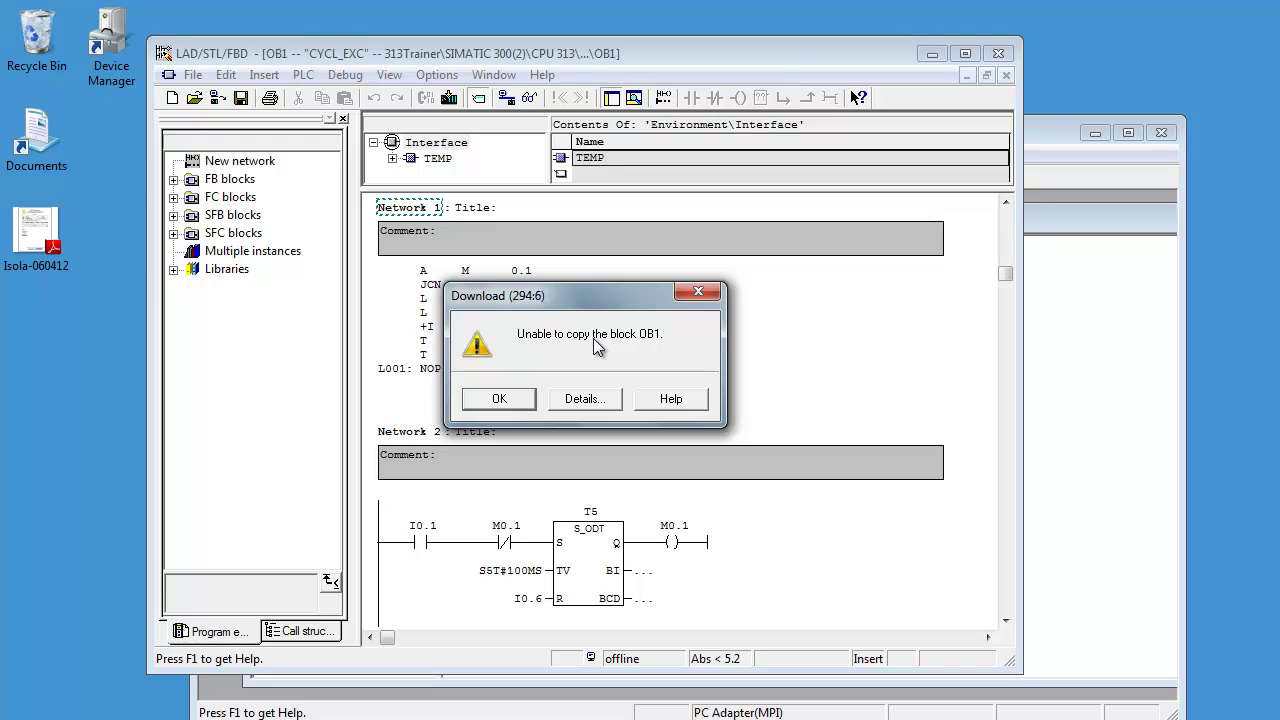
{"action": "left_click", "coordinate": [568, 399]}
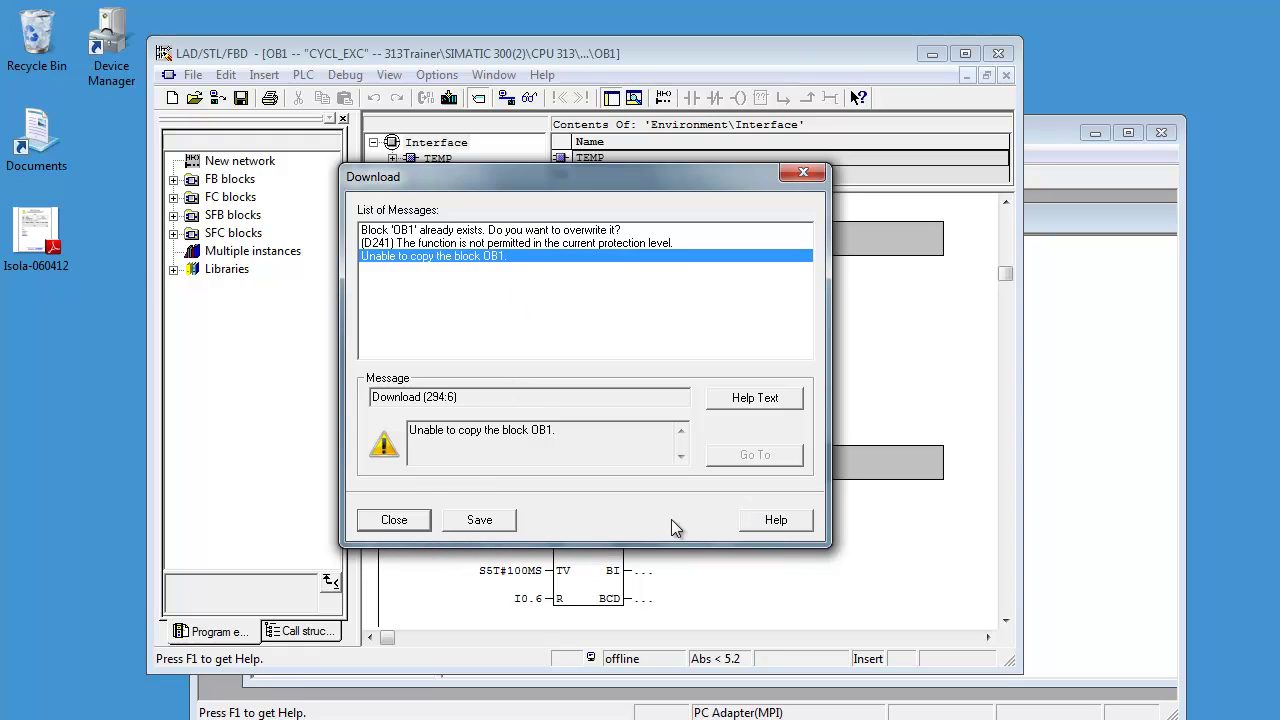
{"action": "left_click", "coordinate": [400, 521]}
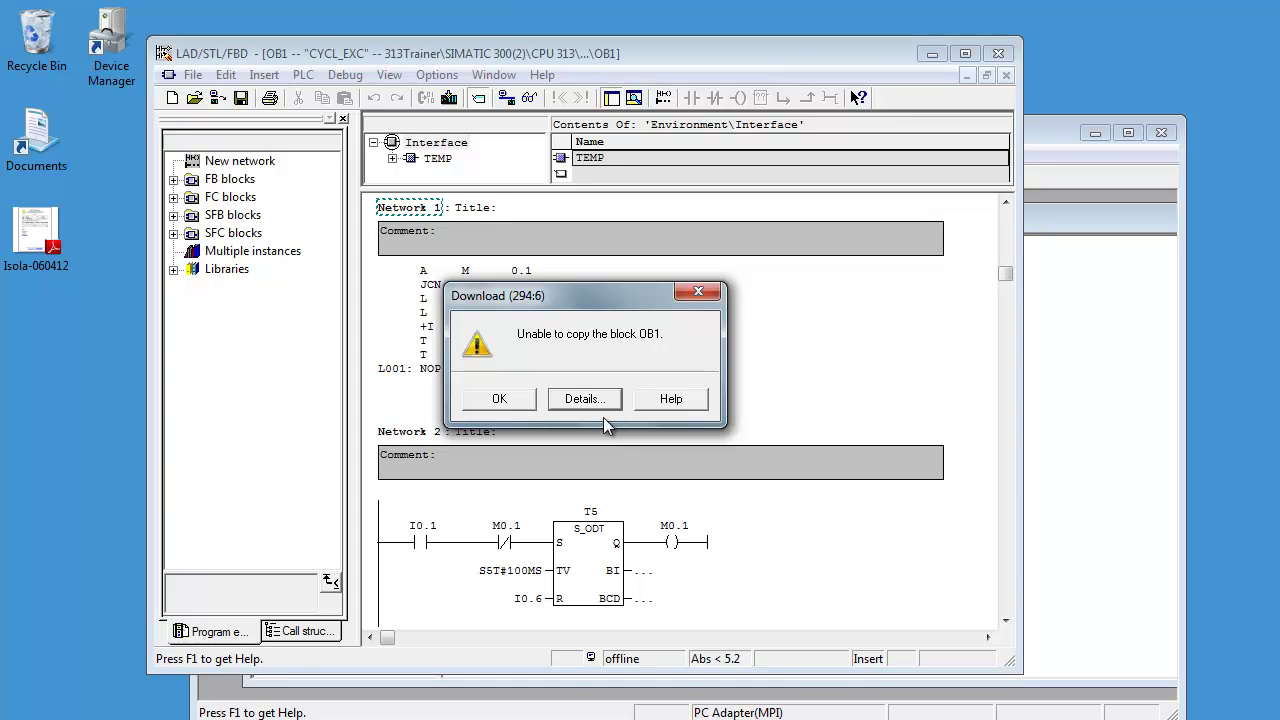
{"action": "left_click", "coordinate": [500, 402]}
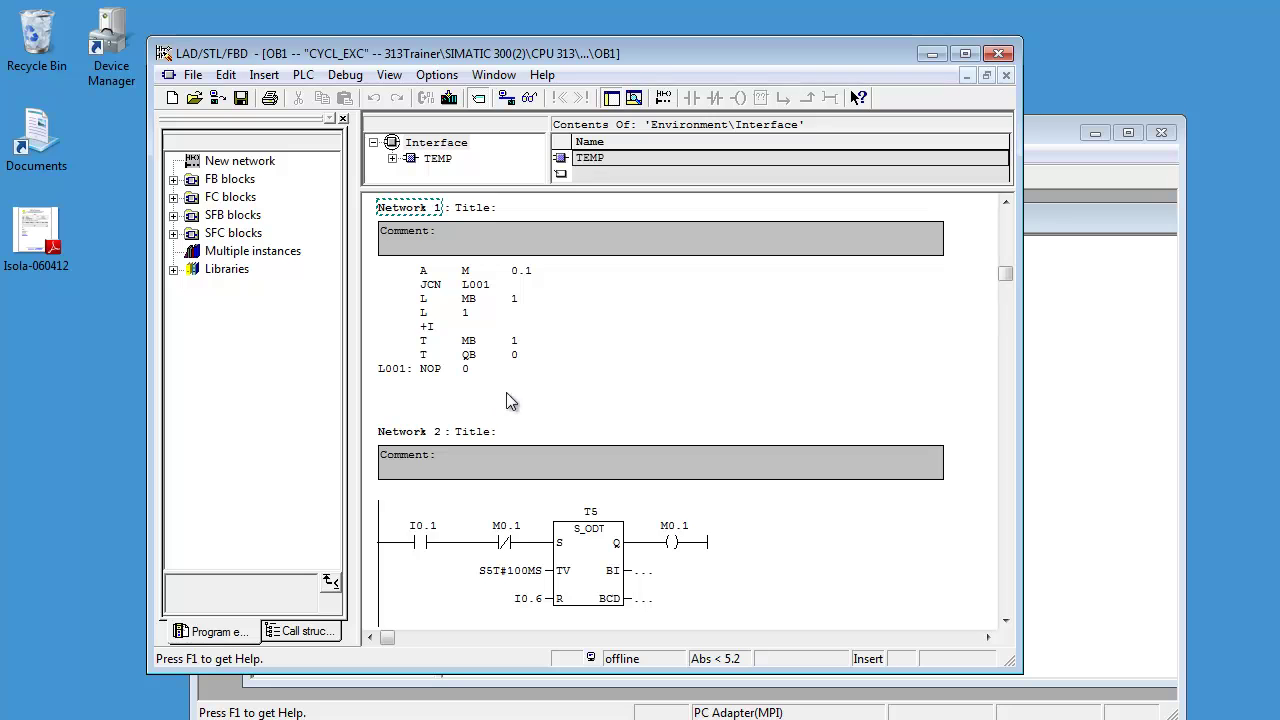
Download OB1 to the PLC again, overwriting the existing block, and start online monitoring
{"action": "left_click", "coordinate": [448, 100]}
{"action": "left_click", "coordinate": [457, 416]}
{"action": "left_click", "coordinate": [529, 100]}
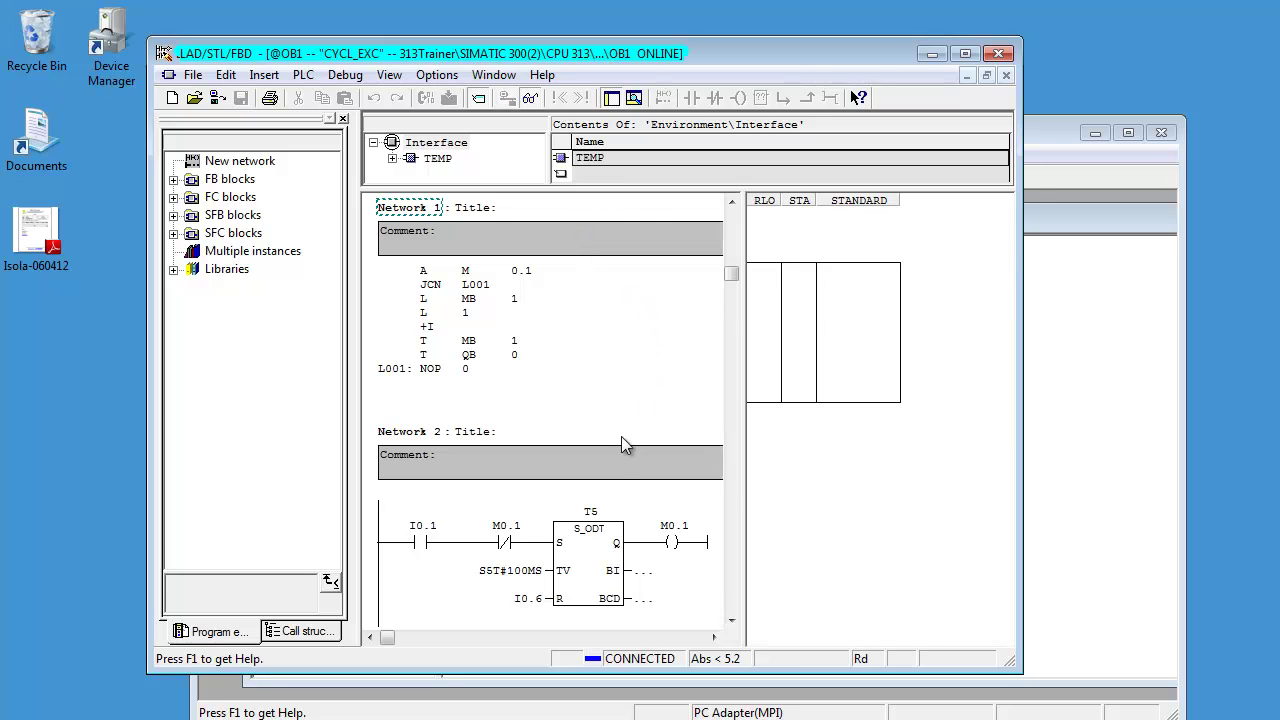
Examine the live status of timer T5 and contact I0.1 in network 2 of OB1
{"action": "left_click", "coordinate": [575, 534]}
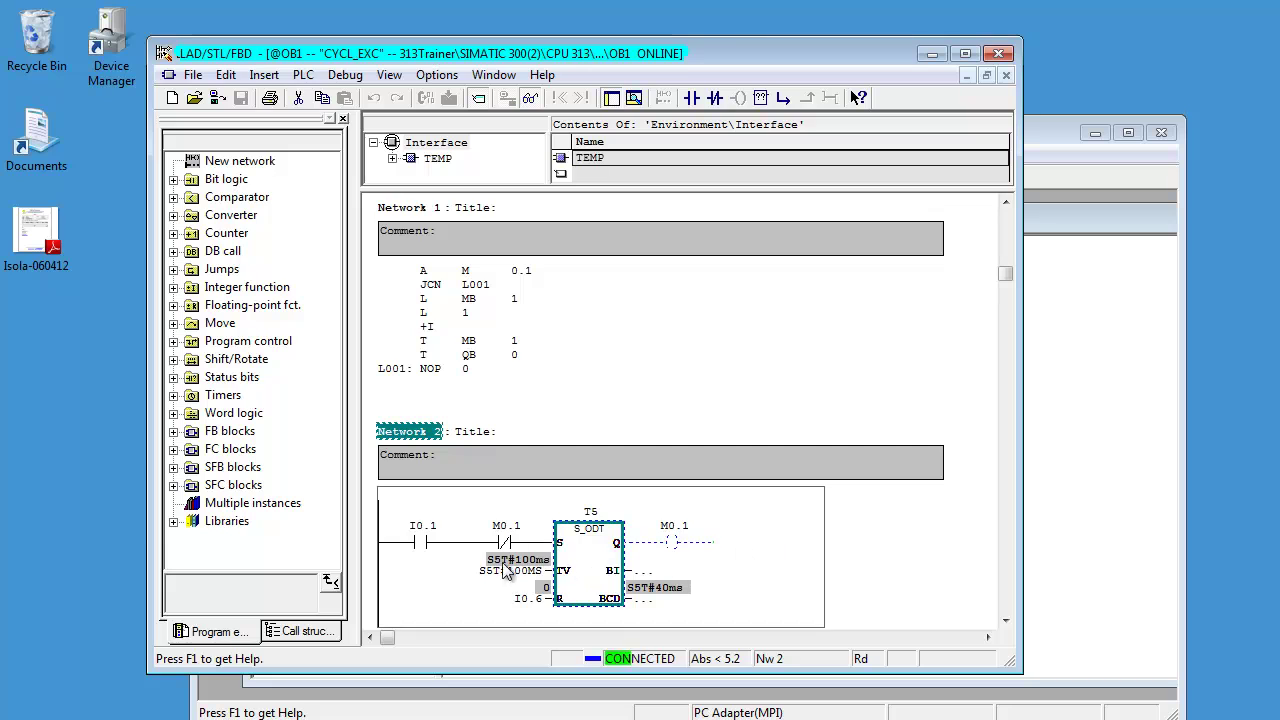
{"action": "left_click", "coordinate": [419, 540]}
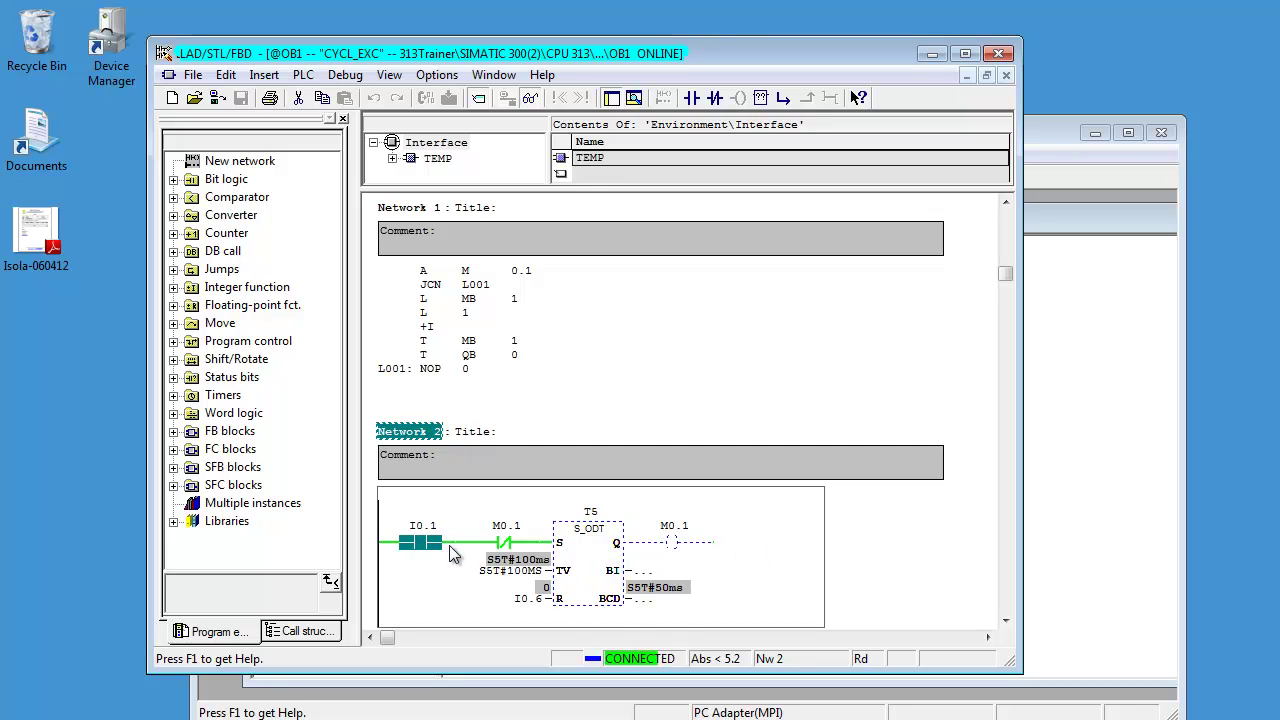
{"action": "left_click", "coordinate": [500, 465]}
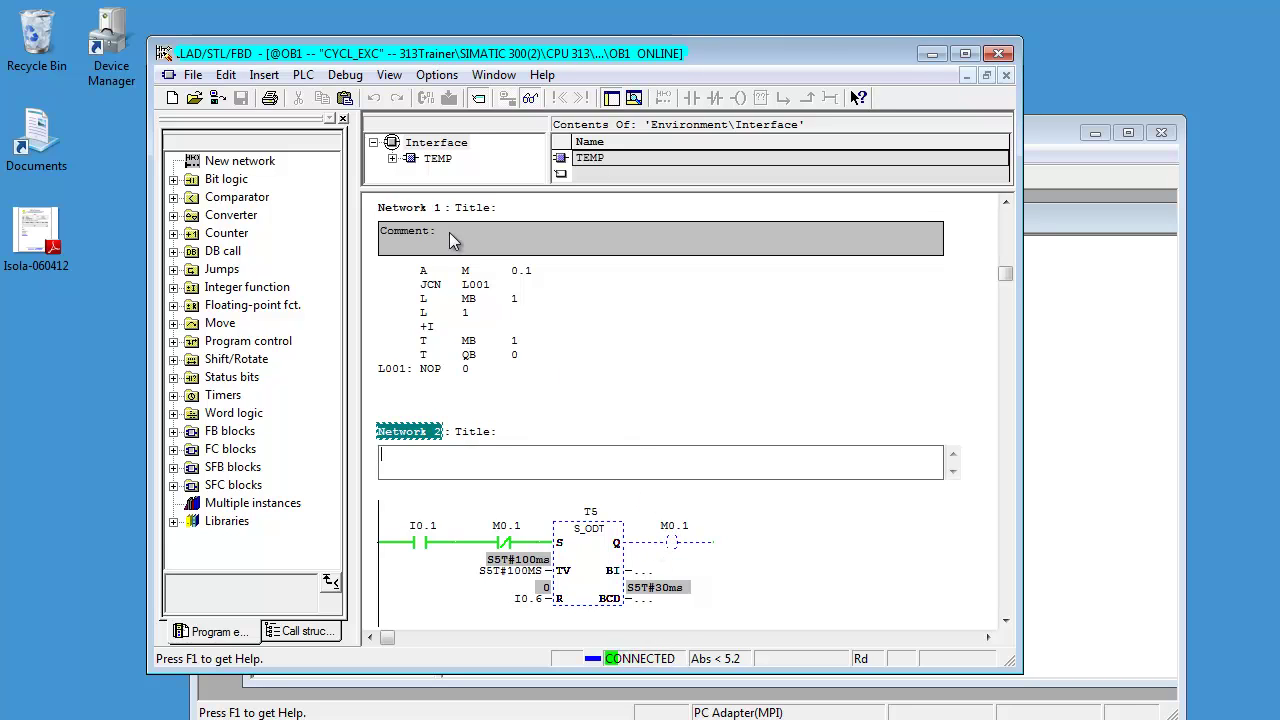
Display the live RLO, STA and STANDARD status values for the STL statements in network 1 of OB1
{"action": "left_click", "coordinate": [456, 285]}
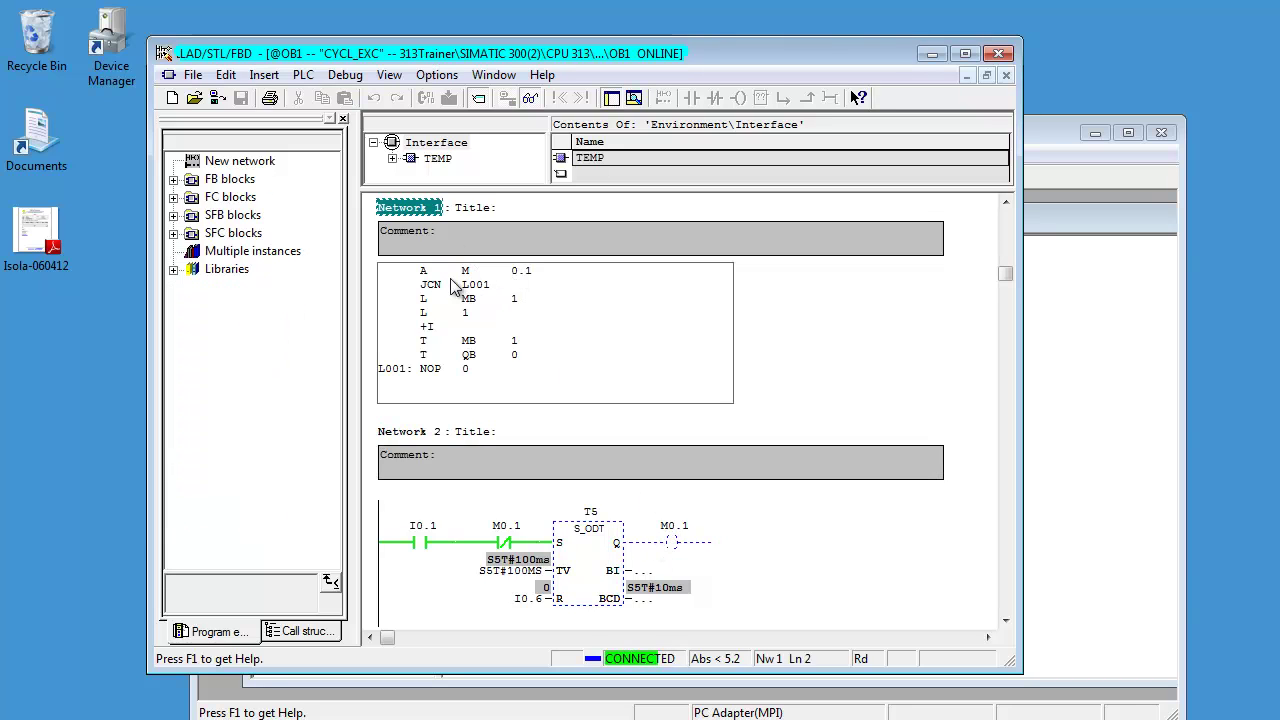
{"action": "key", "text": "ctrl+F7"}
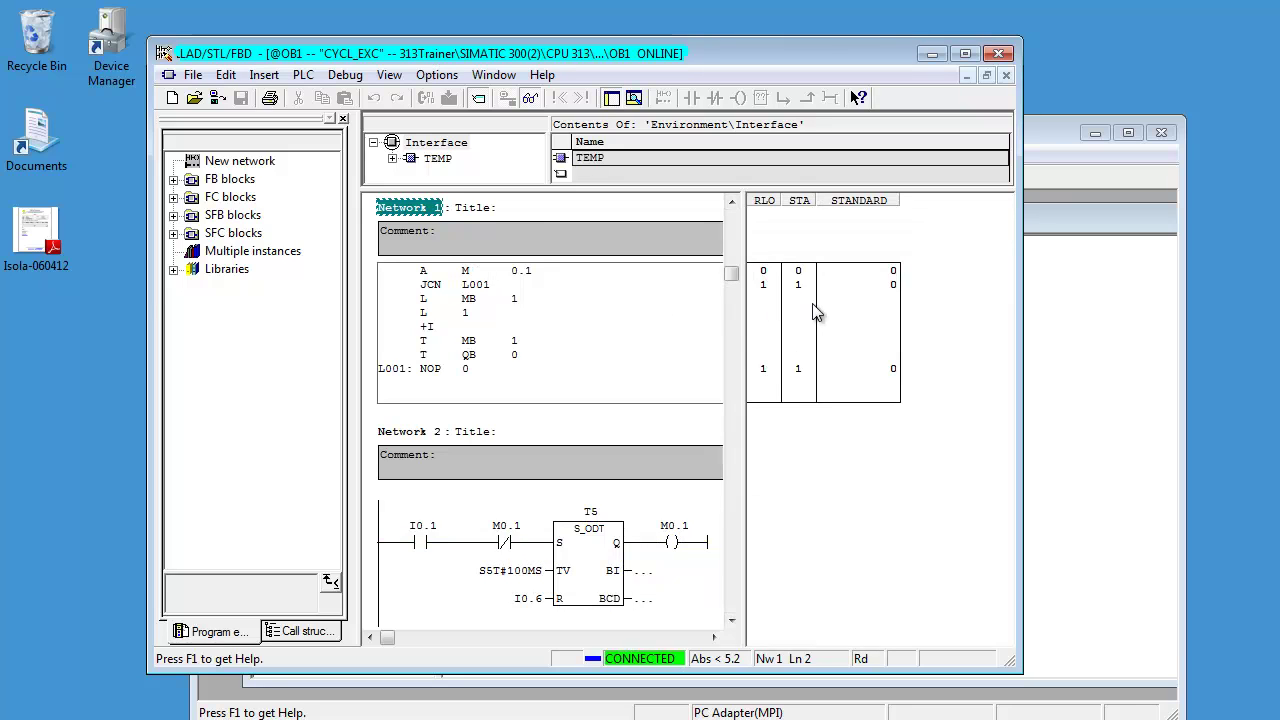
{"action": "left_click", "coordinate": [541, 284]}
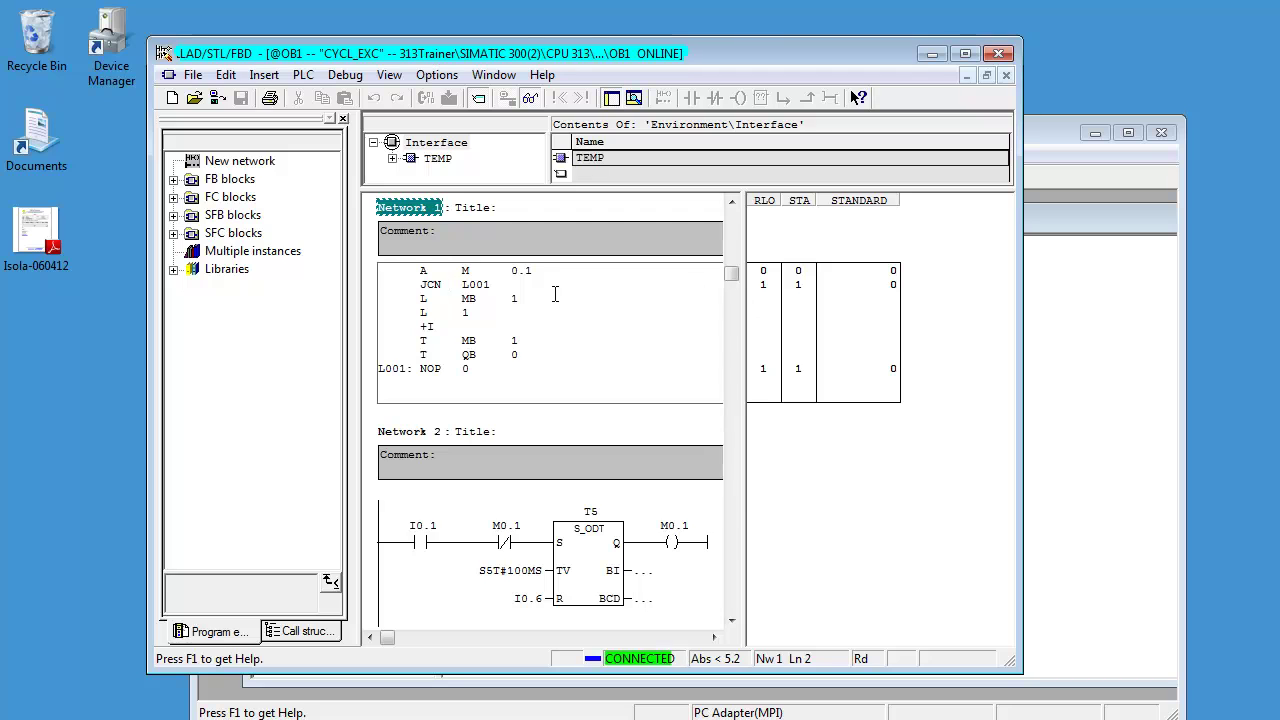